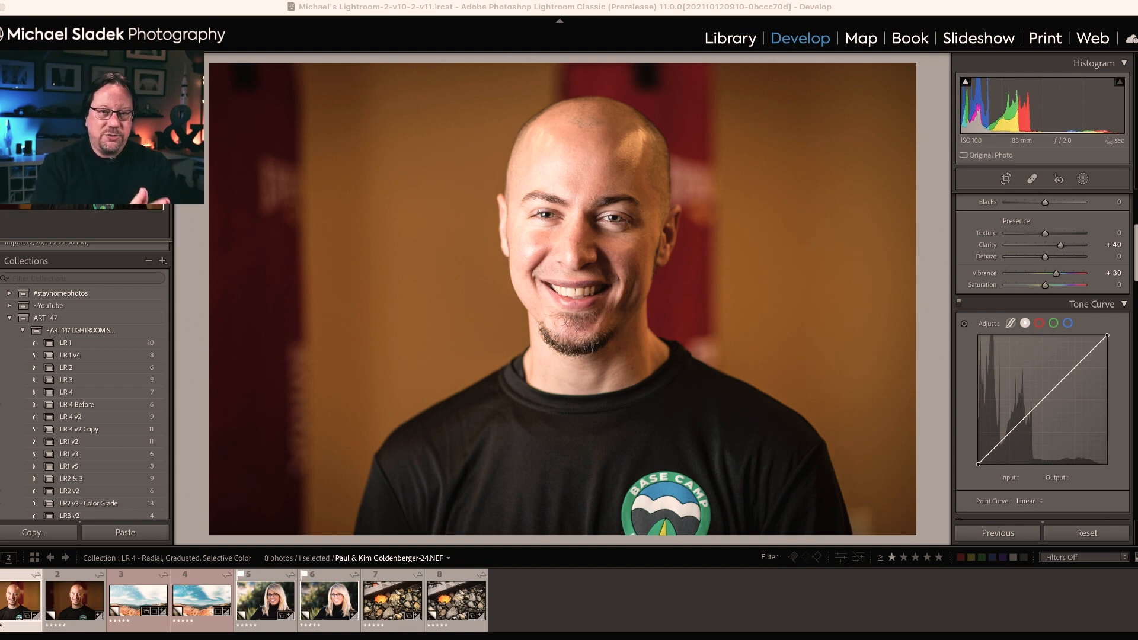
Step: Add a radial gradient mask centered on the man's nose, forming an upright ellipse around his whole head
click(1078, 188)
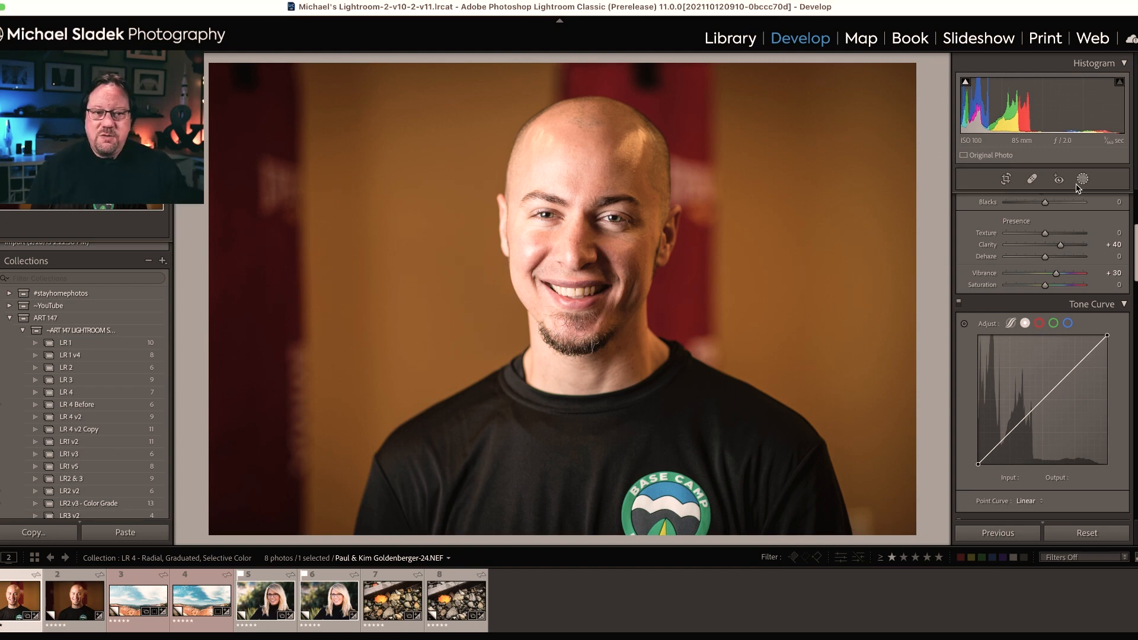
click(1083, 180)
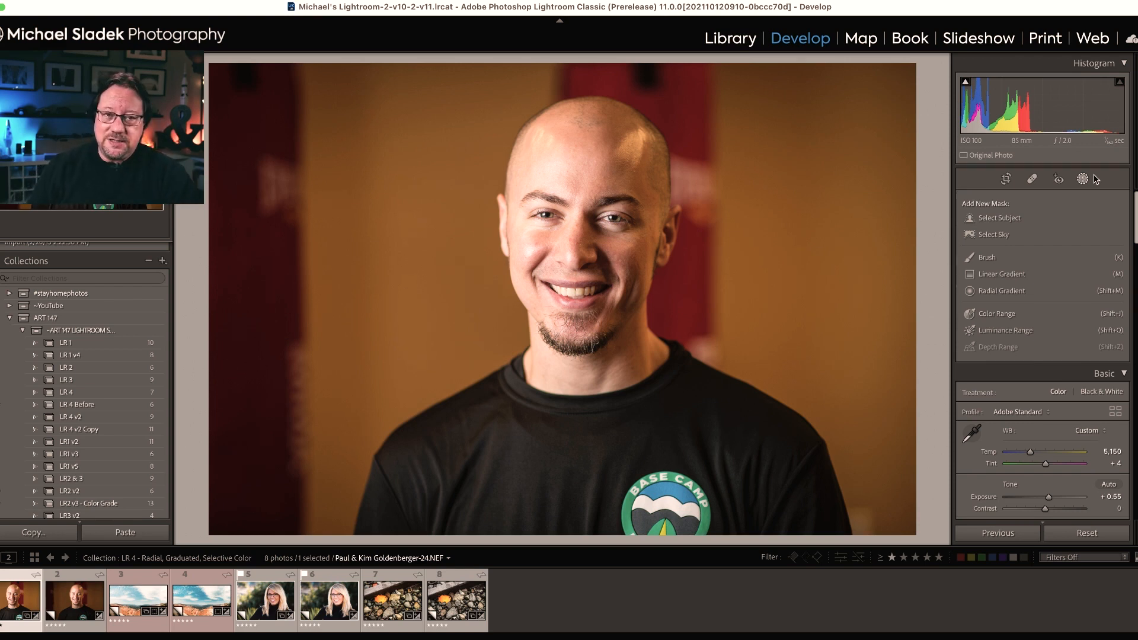
click(1002, 291)
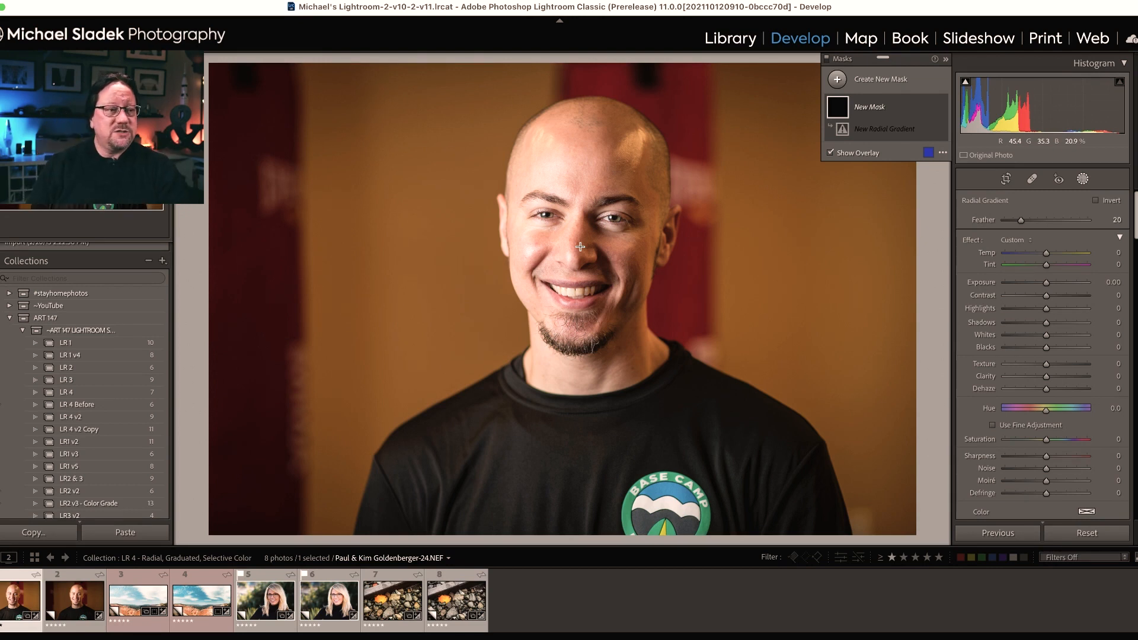
drag(579, 243, 474, 96)
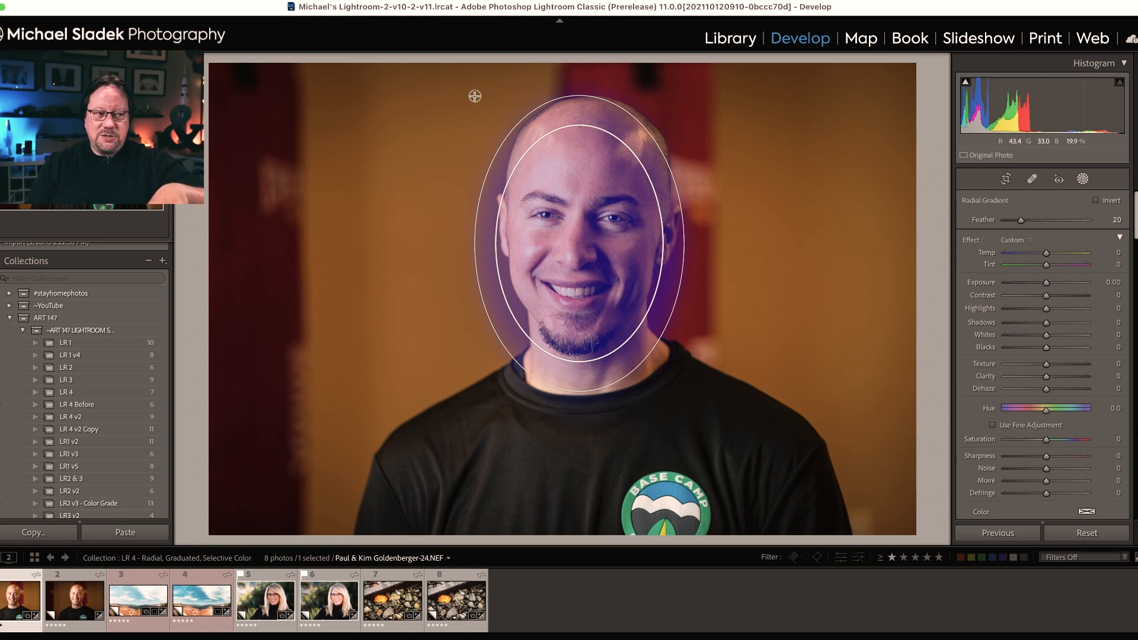
drag(475, 96, 475, 96)
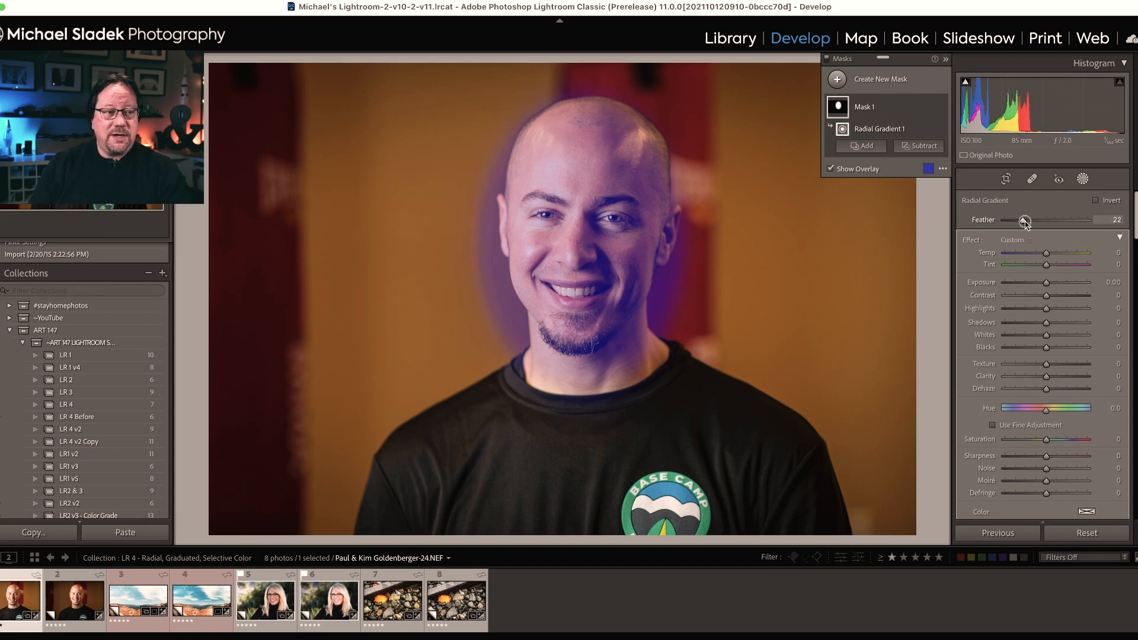
Step: Test the radial gradient's feather at 100 and 0, and settle it at 25
drag(1025, 221, 1113, 226)
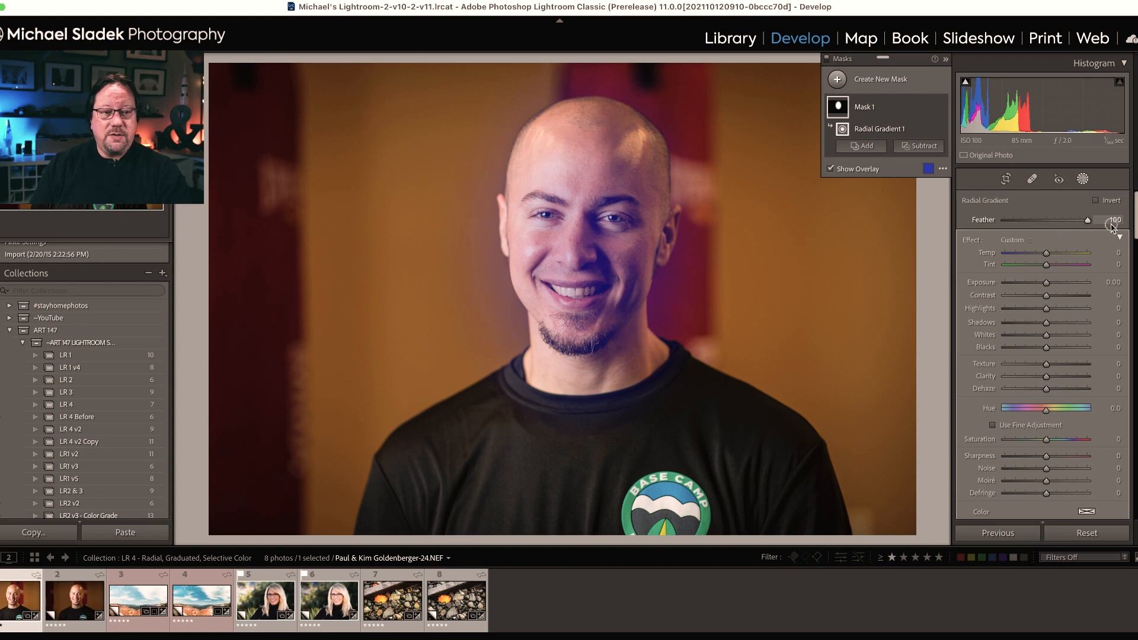
drag(1088, 220, 866, 215)
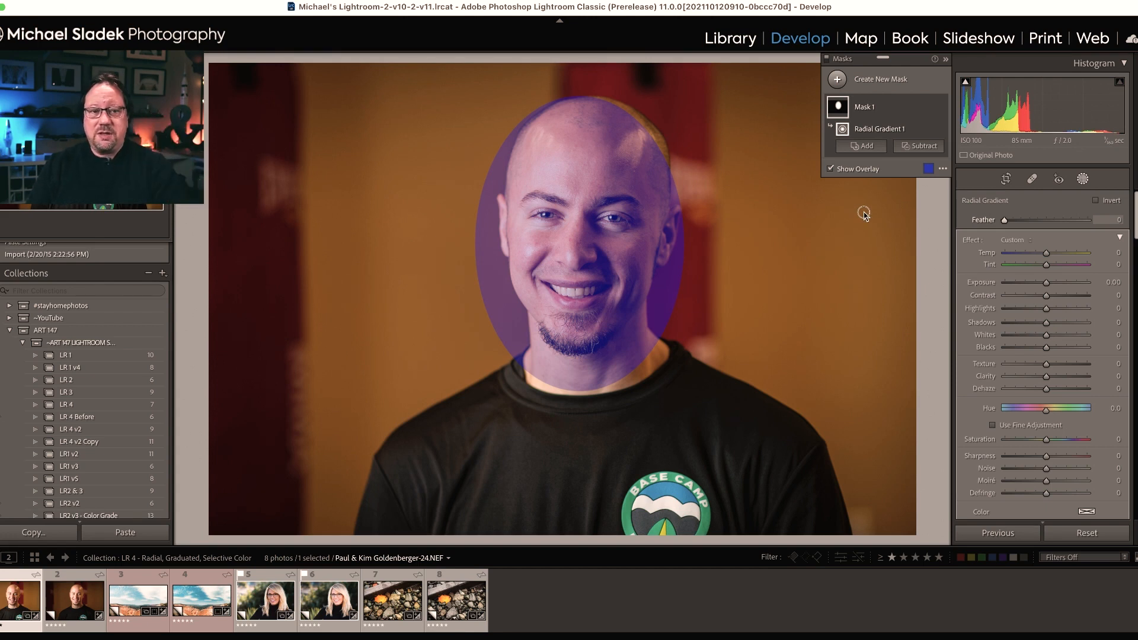
drag(1004, 220, 1046, 223)
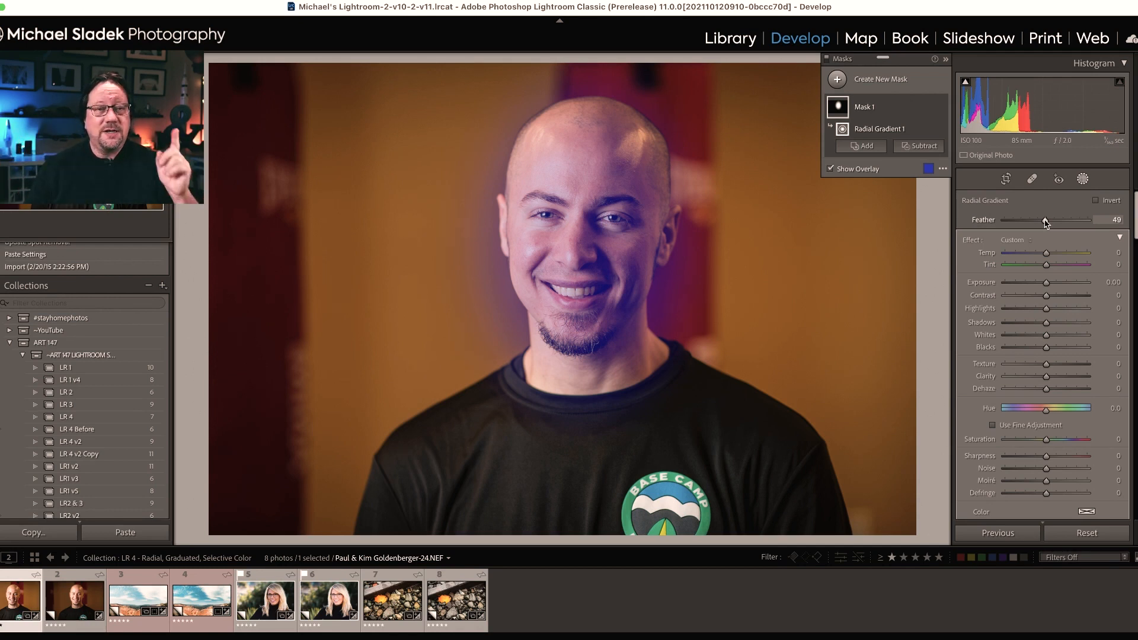
mouse_move(586, 212)
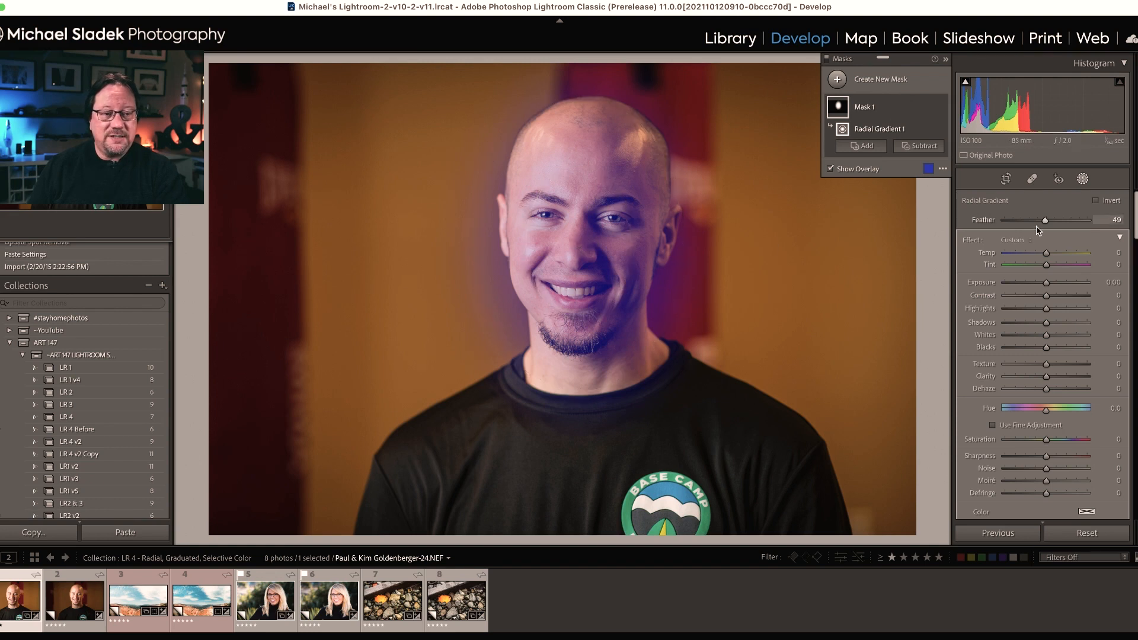
drag(1044, 221, 1028, 223)
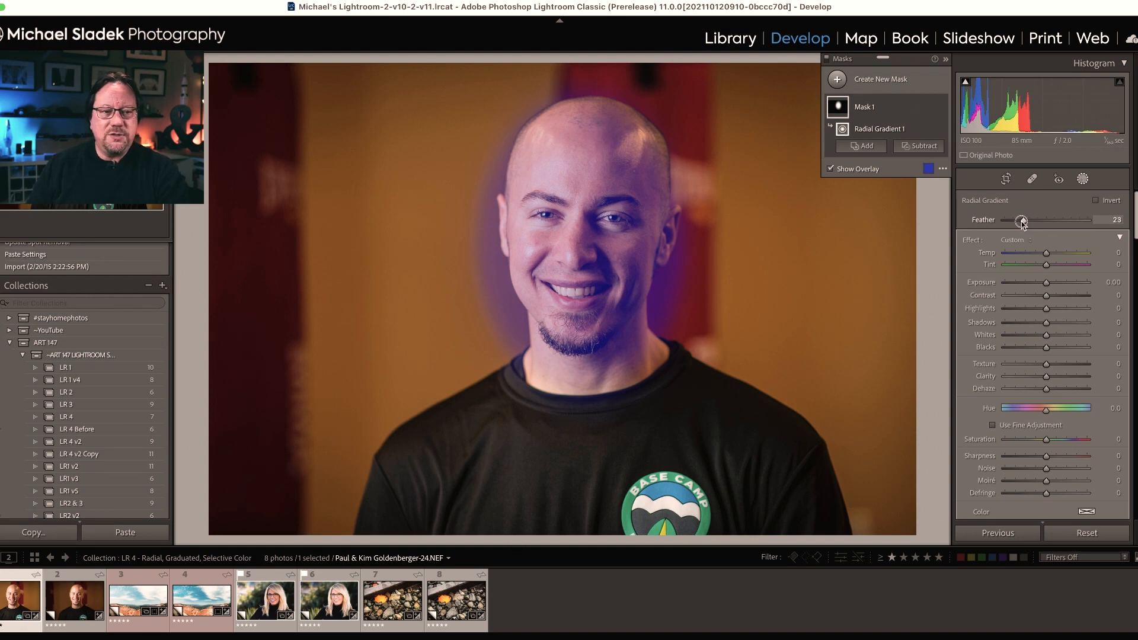
drag(1024, 223, 1025, 223)
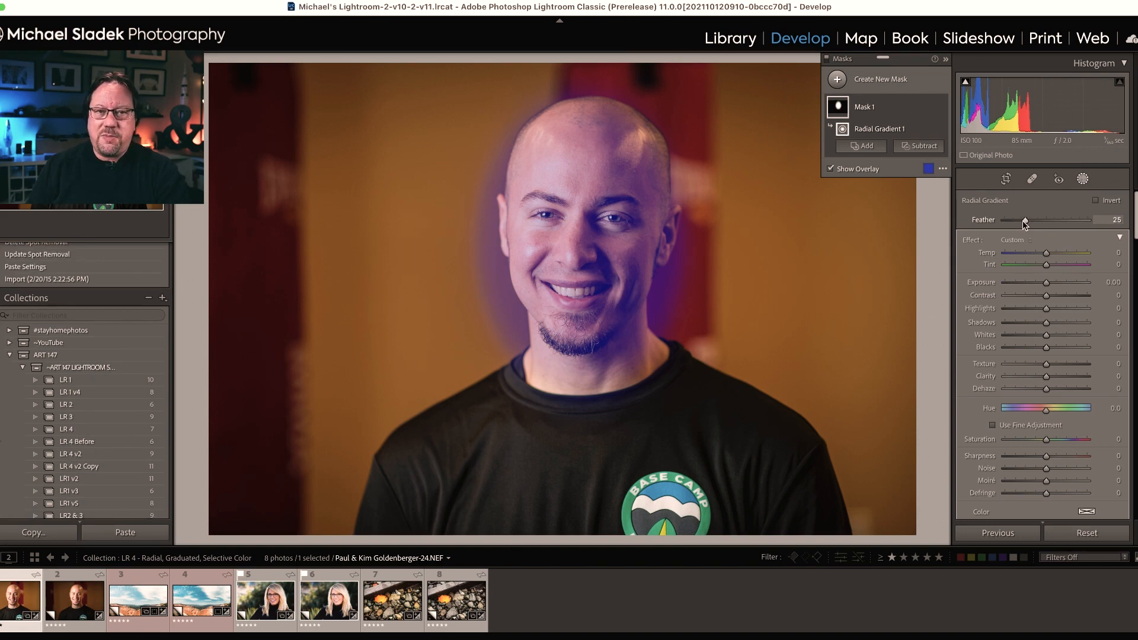
mouse_move(580, 244)
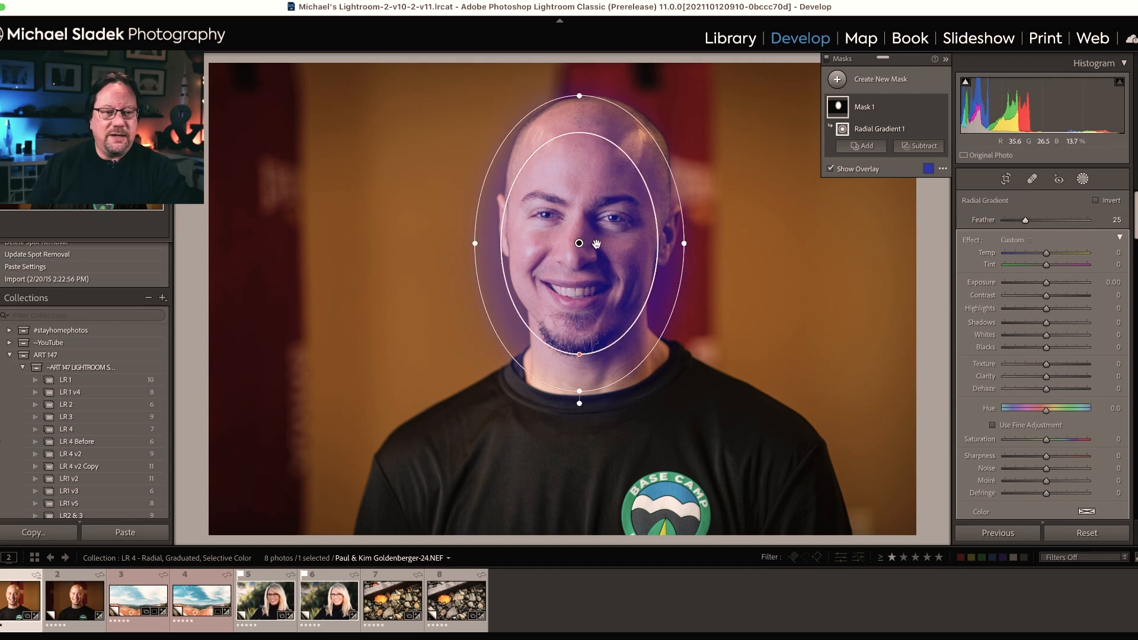
Step: Invert the radial gradient with its overlay hidden, and set Exposure to −0.79, Texture to −20, Clarity to −17 and Blacks to −7
click(1096, 201)
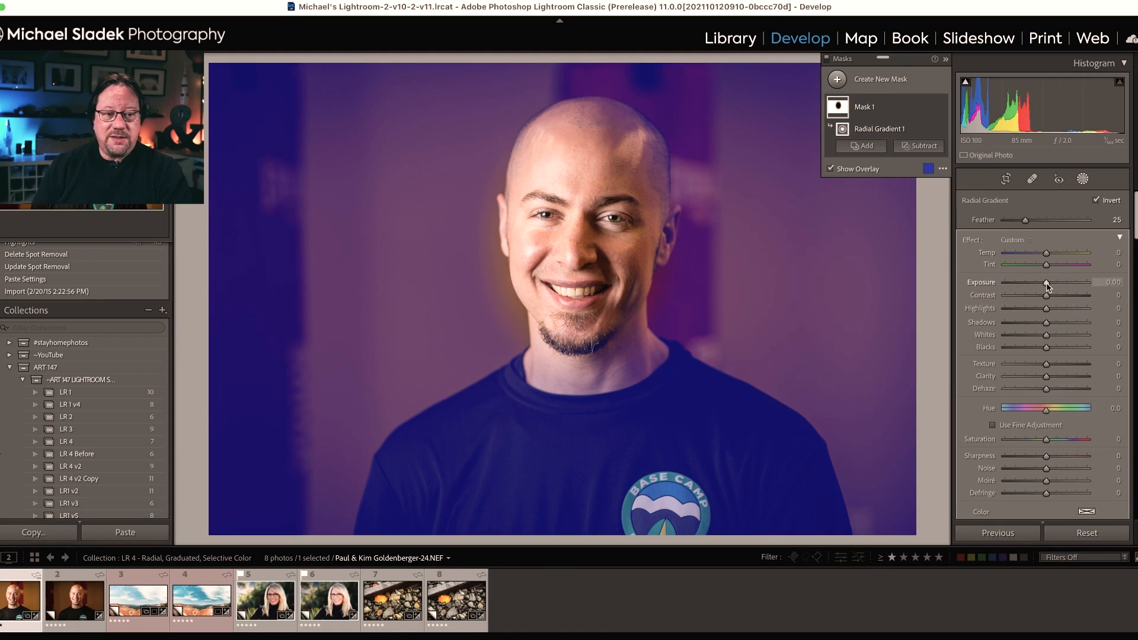
key(o)
drag(1048, 287, 1040, 287)
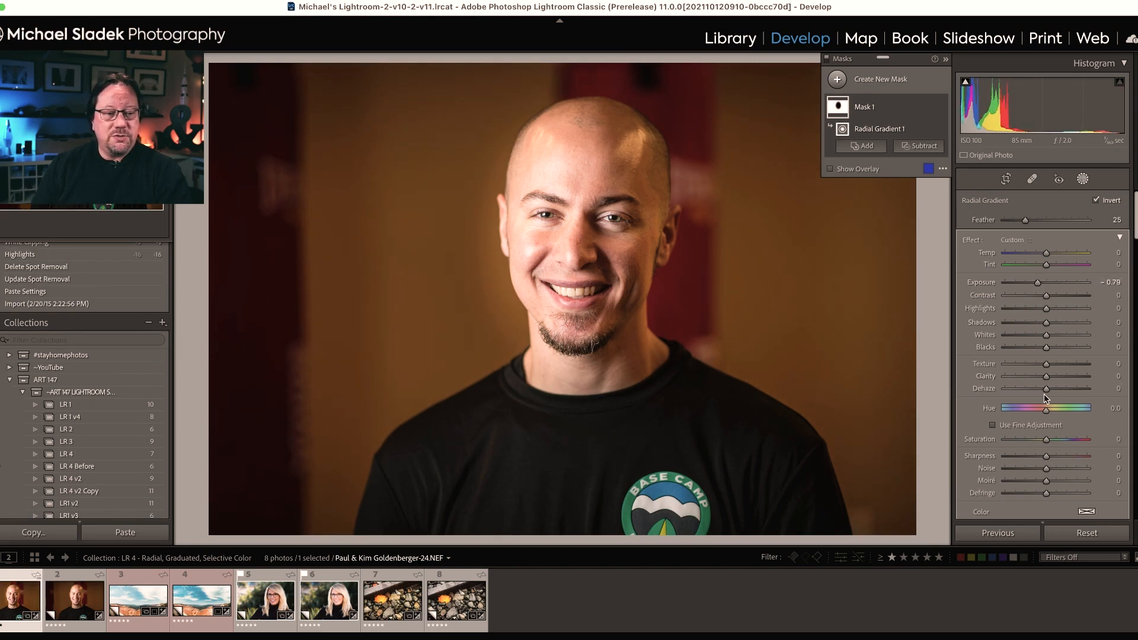
drag(1046, 379, 1040, 371)
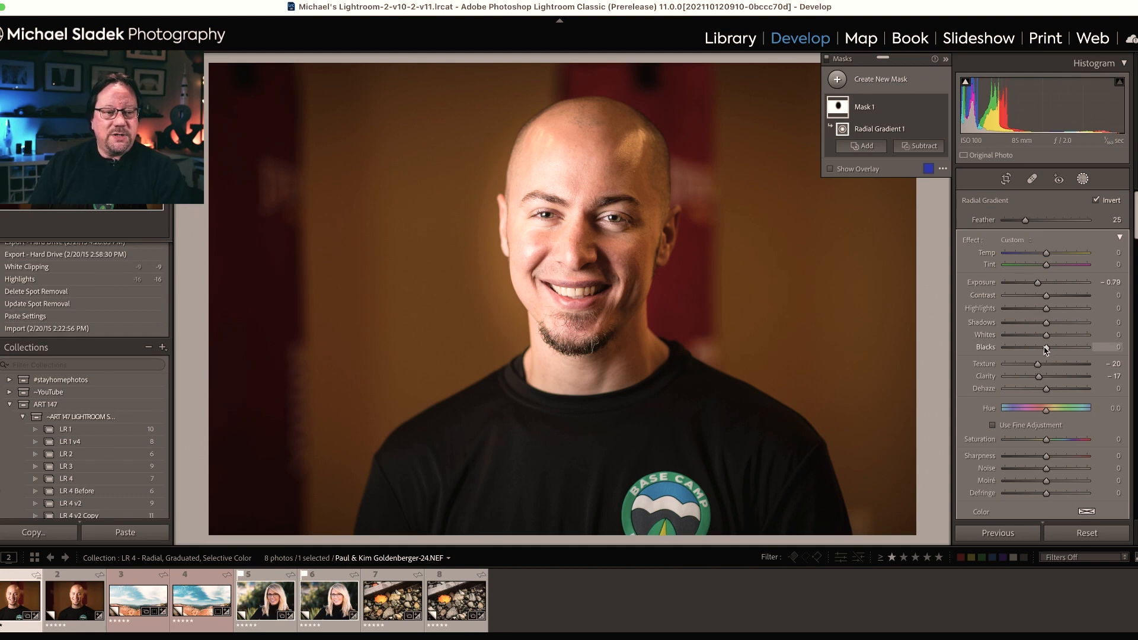
drag(1046, 350, 1043, 349)
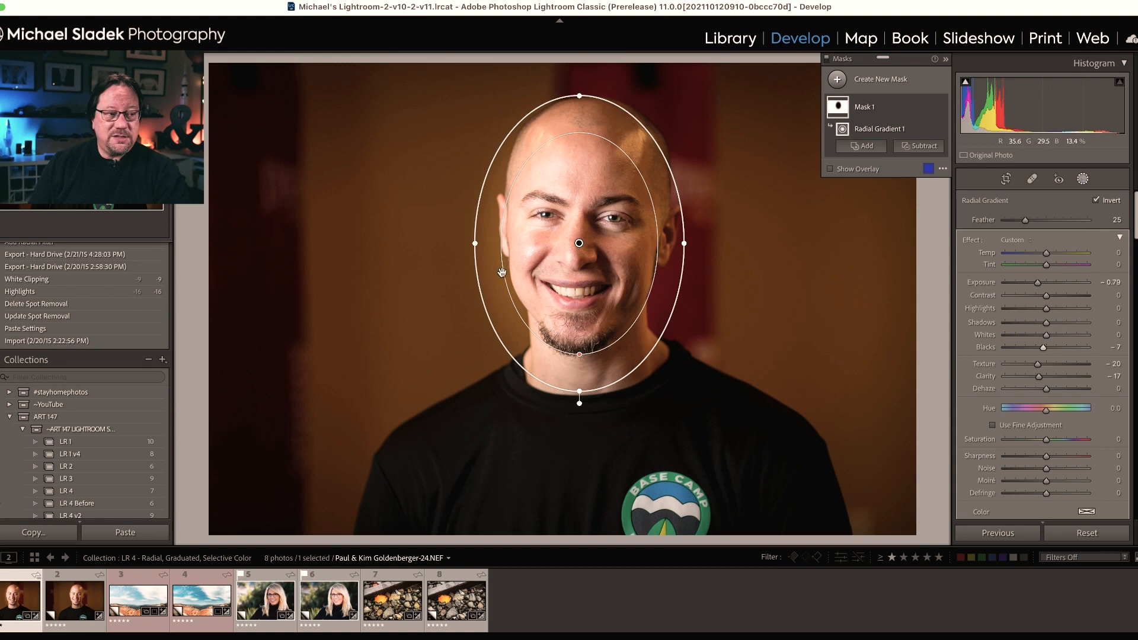
Step: Reposition the radial gradient over the face, shrink its height and width slightly, and rotate it to match the head's tilt
mouse_move(578, 243)
drag(578, 243, 587, 235)
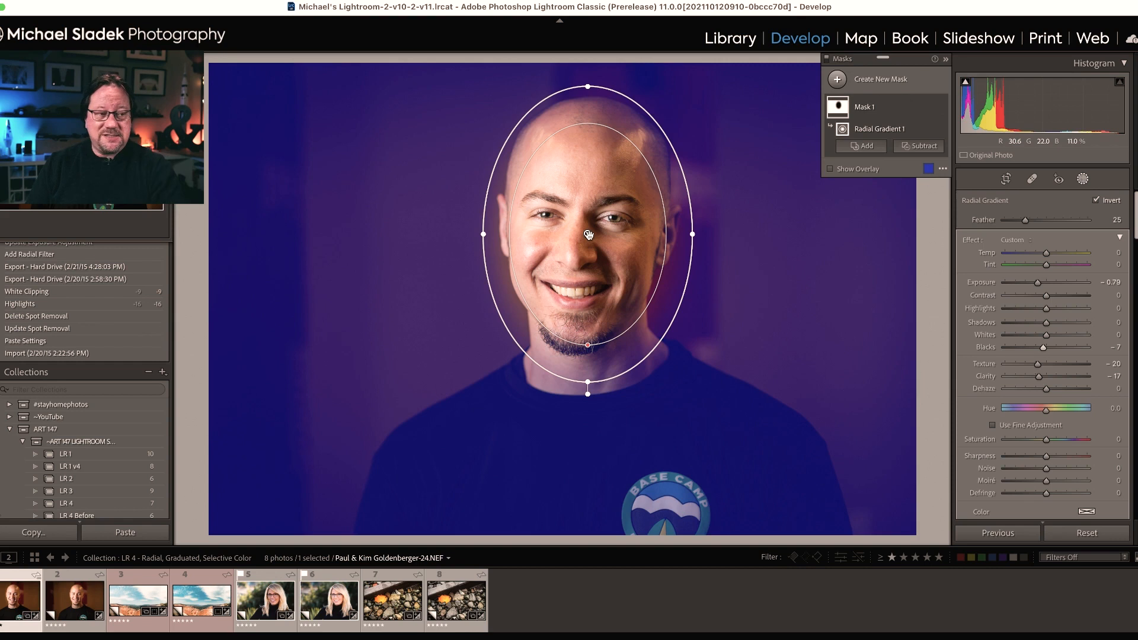
click(588, 234)
mouse_move(588, 235)
mouse_down()
mouse_move(605, 239)
mouse_move(588, 241)
mouse_up()
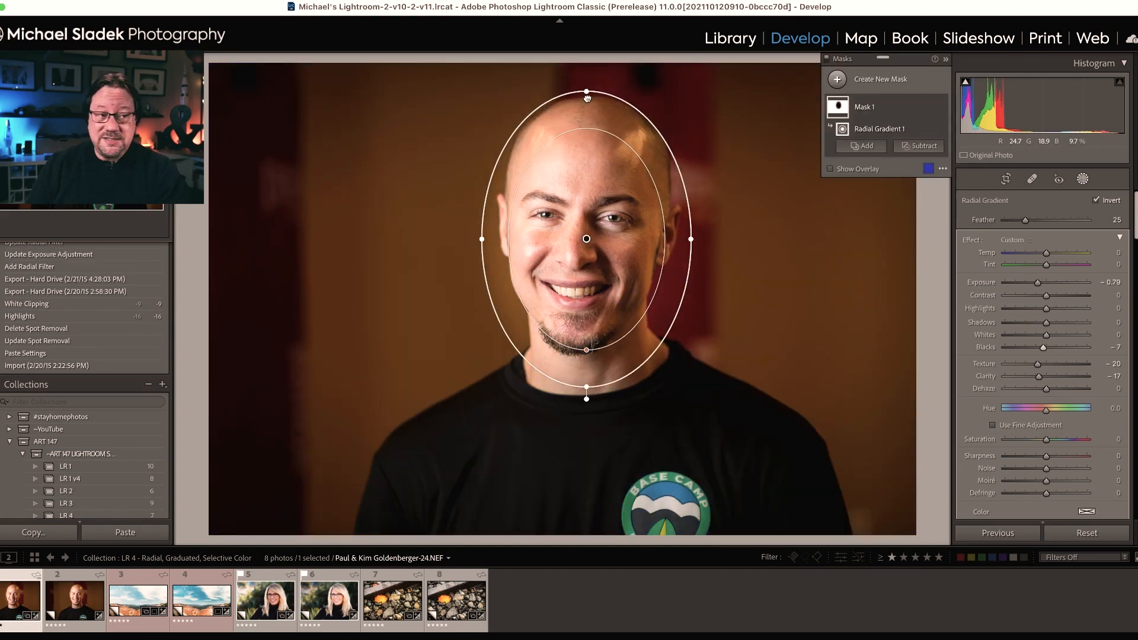
mouse_move(586, 90)
mouse_down()
mouse_move(584, 129)
mouse_move(587, 101)
mouse_up()
drag(688, 234, 683, 239)
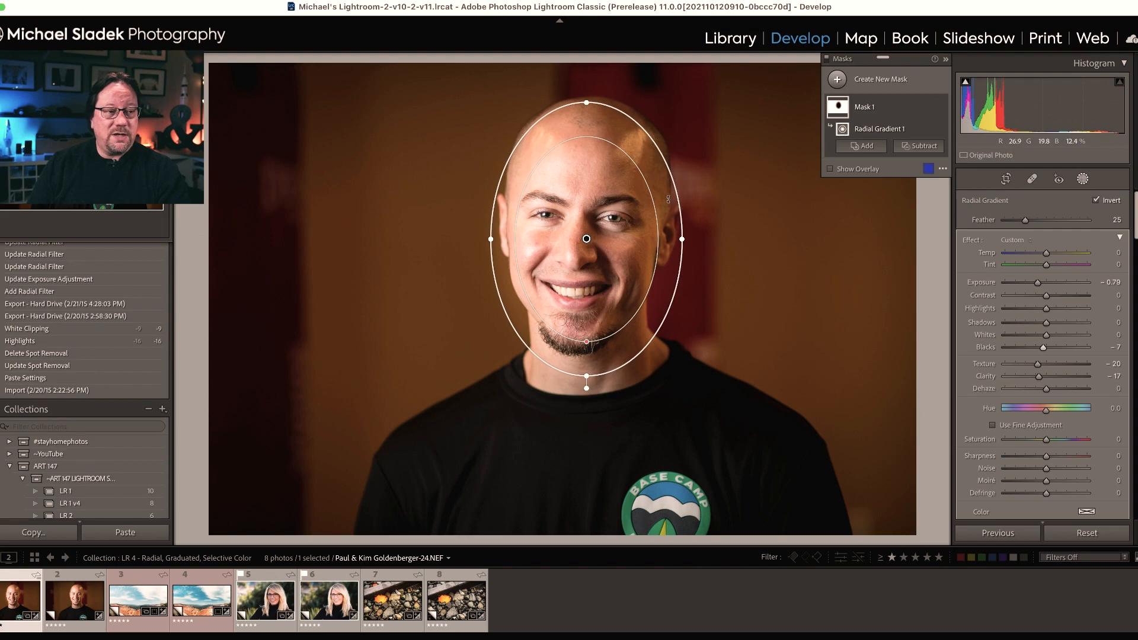
drag(669, 199, 697, 191)
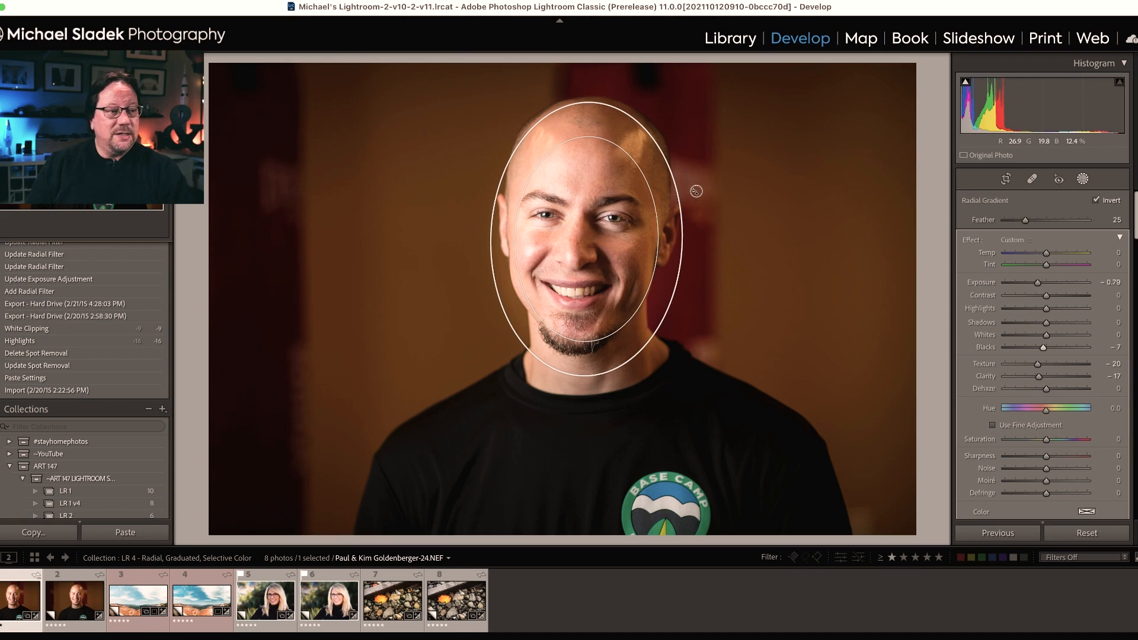
drag(695, 191, 697, 192)
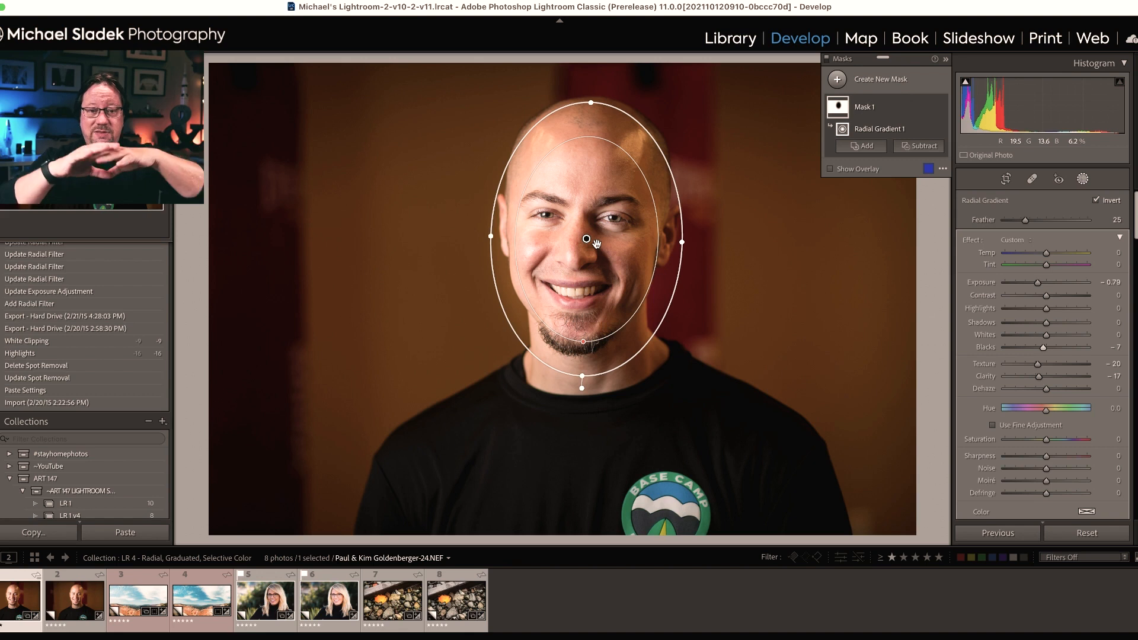
Step: Turn Mask 1 off and on to compare the portrait, and raise the mask's exposure slightly
mouse_move(943, 112)
click(941, 108)
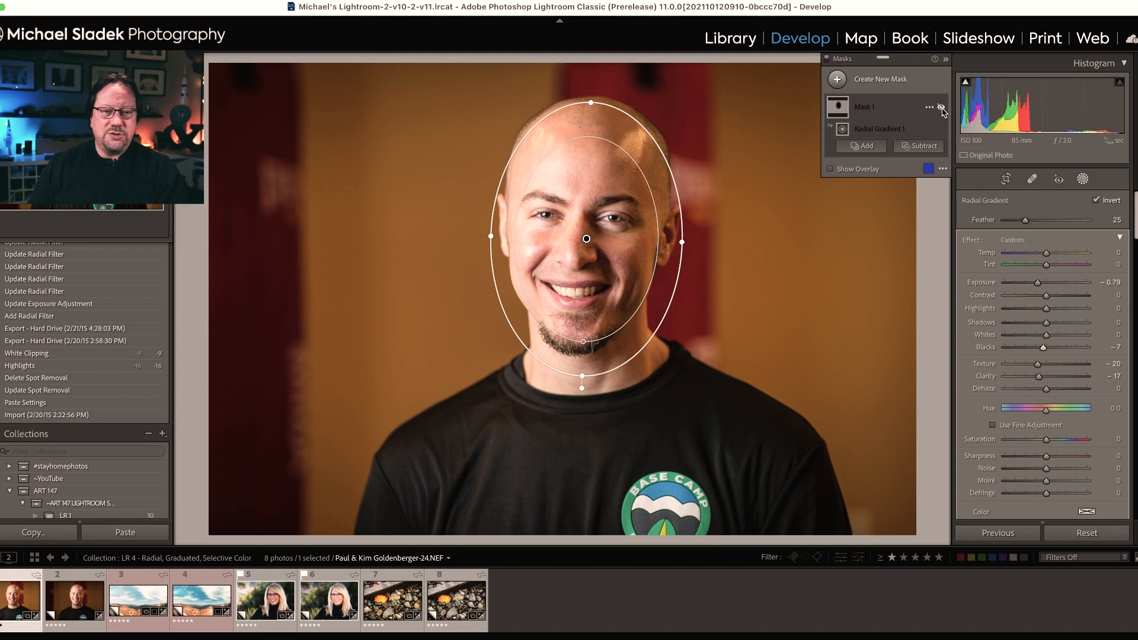
click(941, 108)
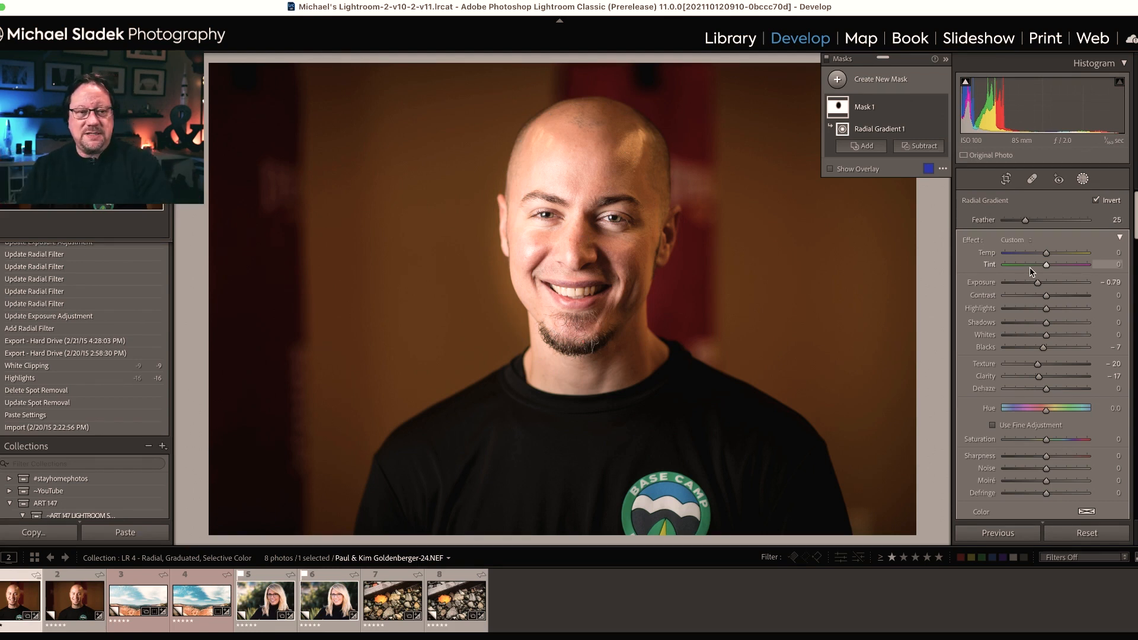
drag(1039, 284, 1044, 287)
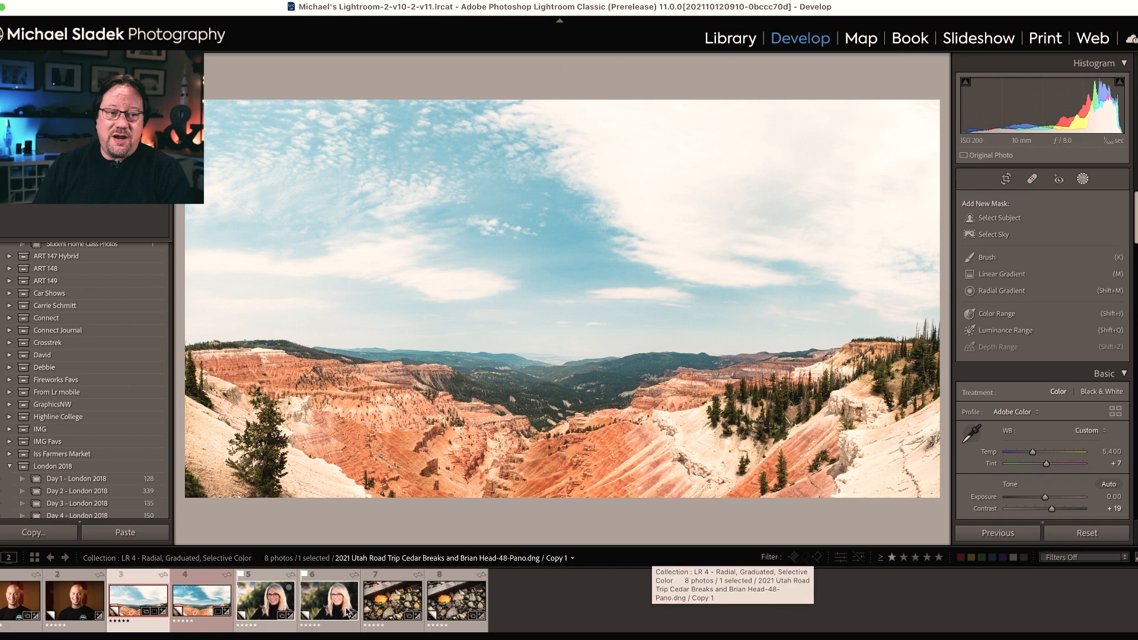
Step: Create a Select Sky mask on the canyon panorama and change the mask overlay color to red
click(1002, 235)
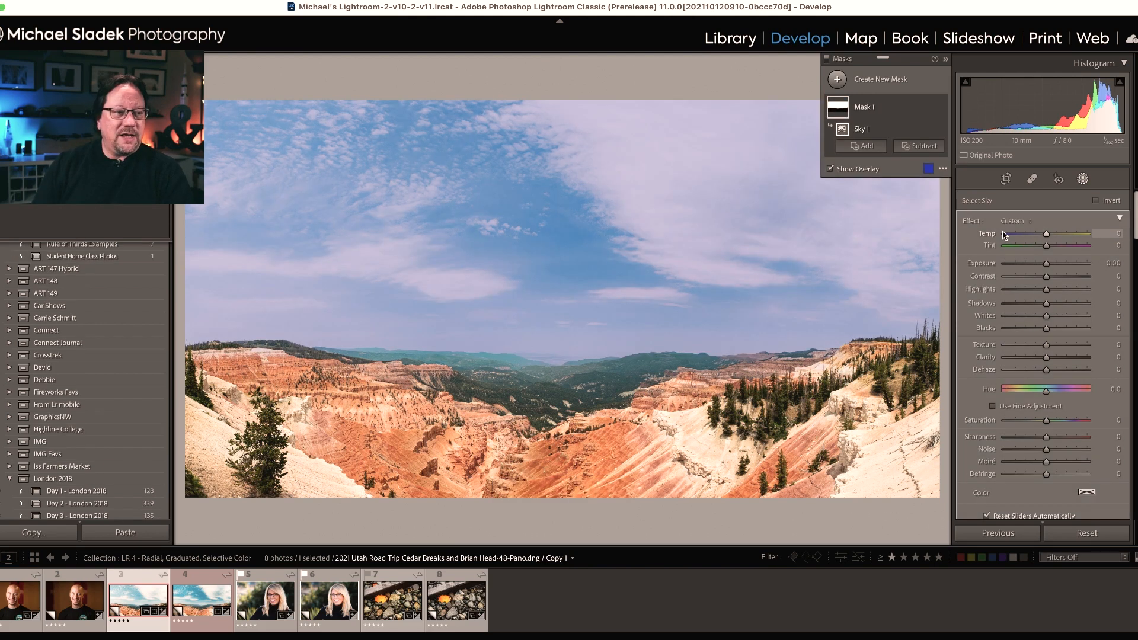
click(929, 169)
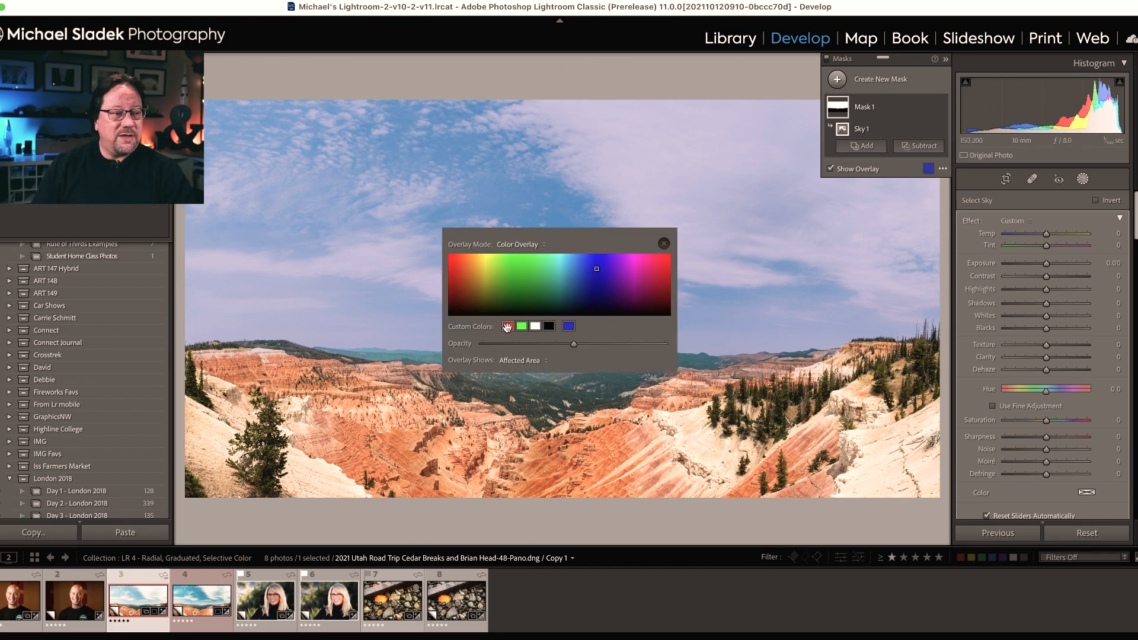
click(507, 326)
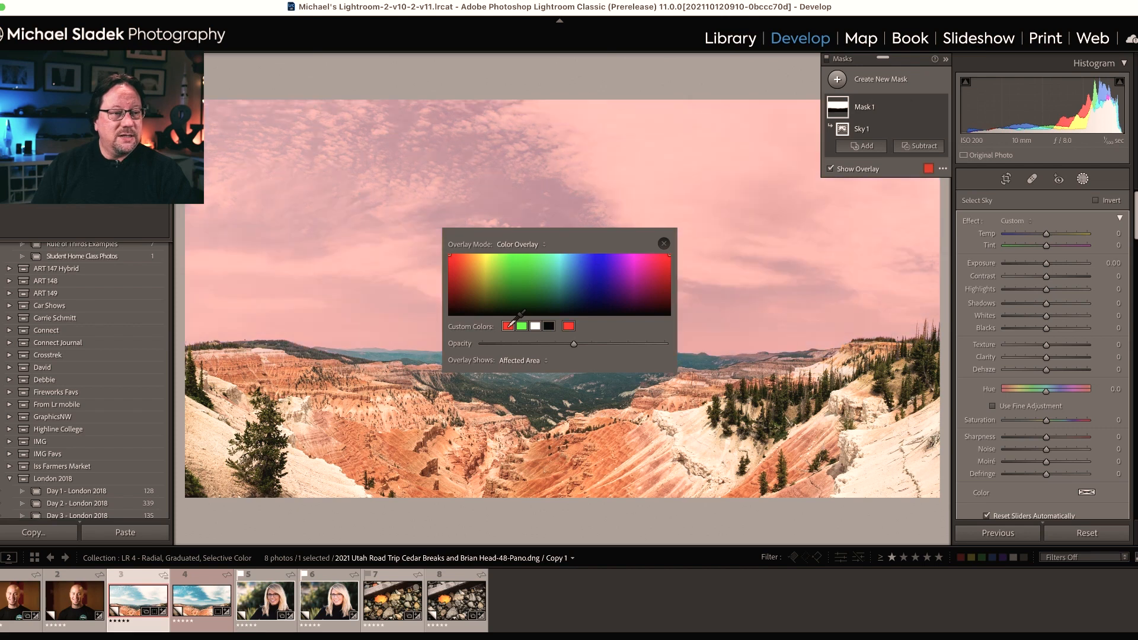
click(664, 243)
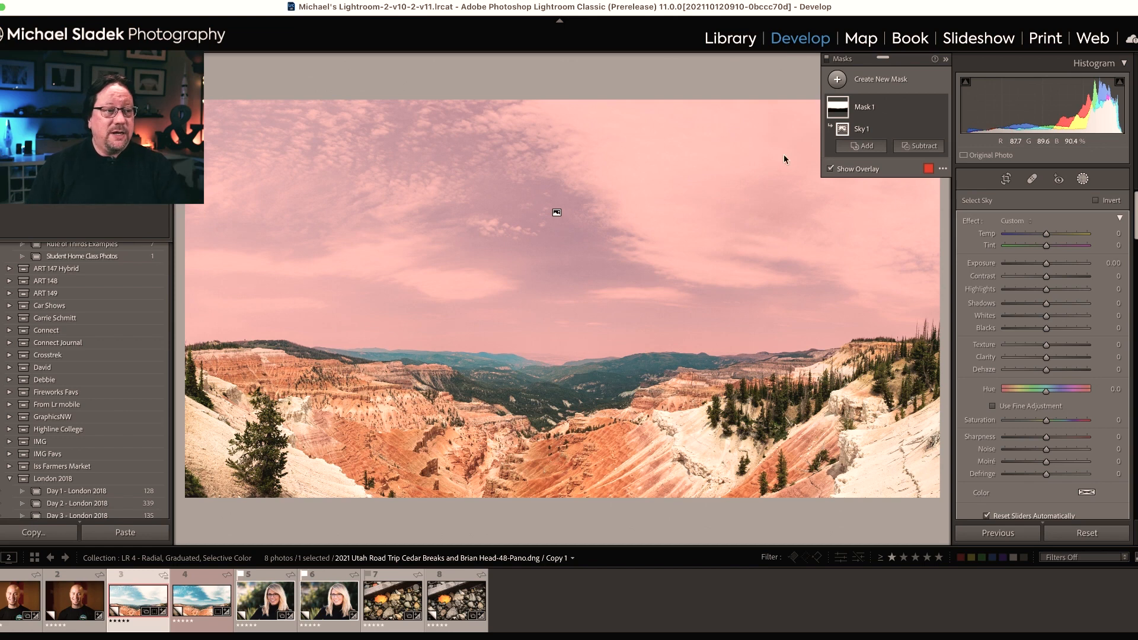
Step: Rename the panorama's Mask 1 to "Sky"
double_click(863, 108)
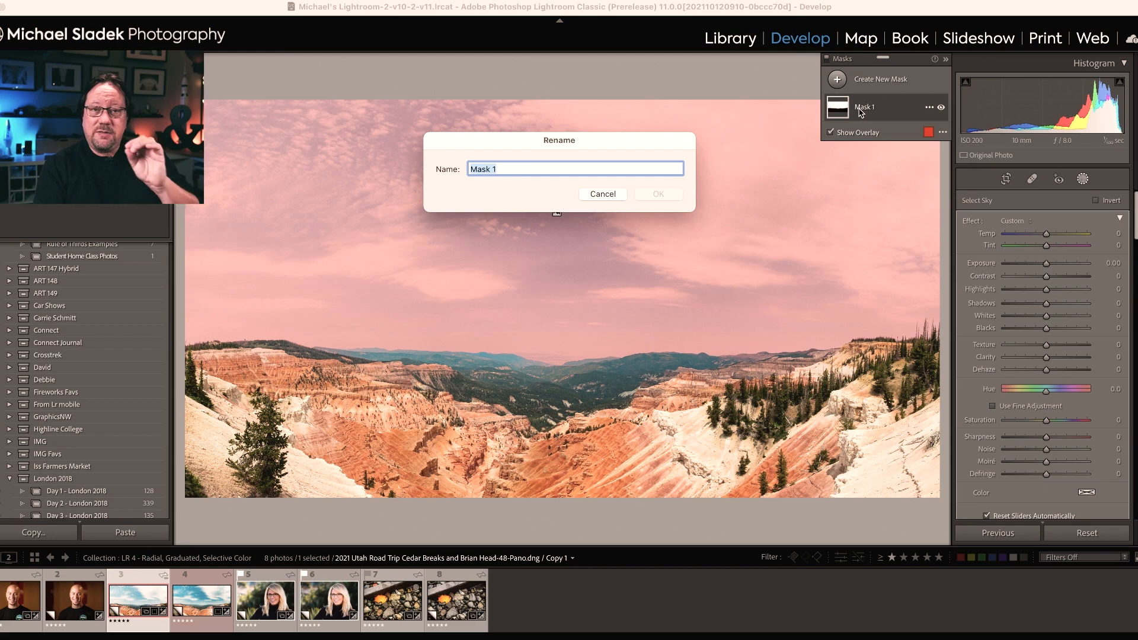
text(Sky)
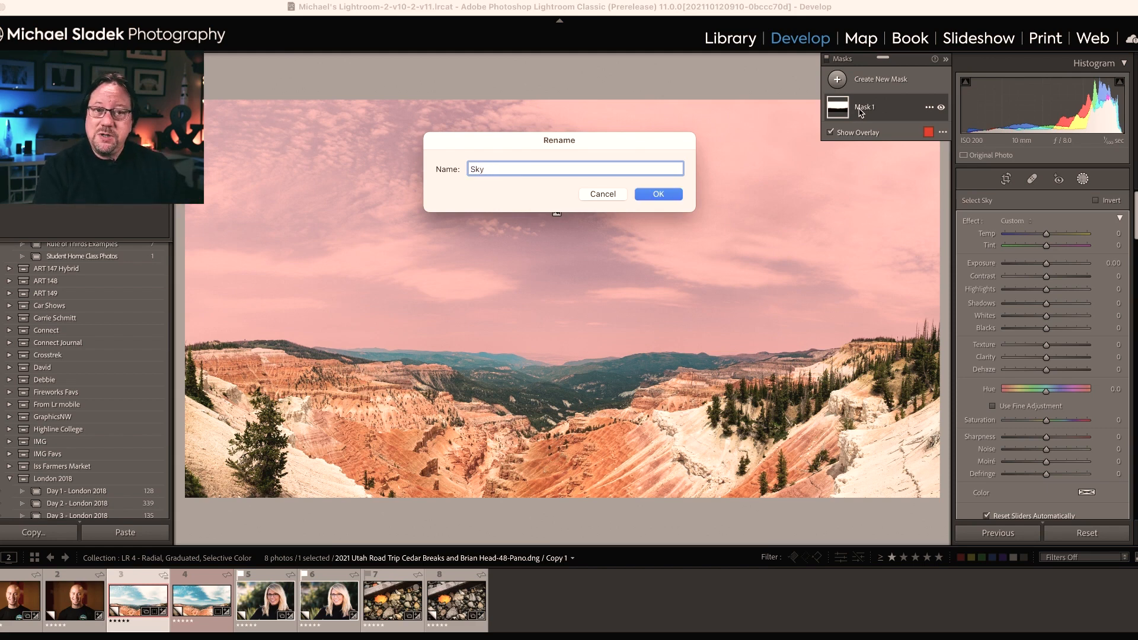
key(Return)
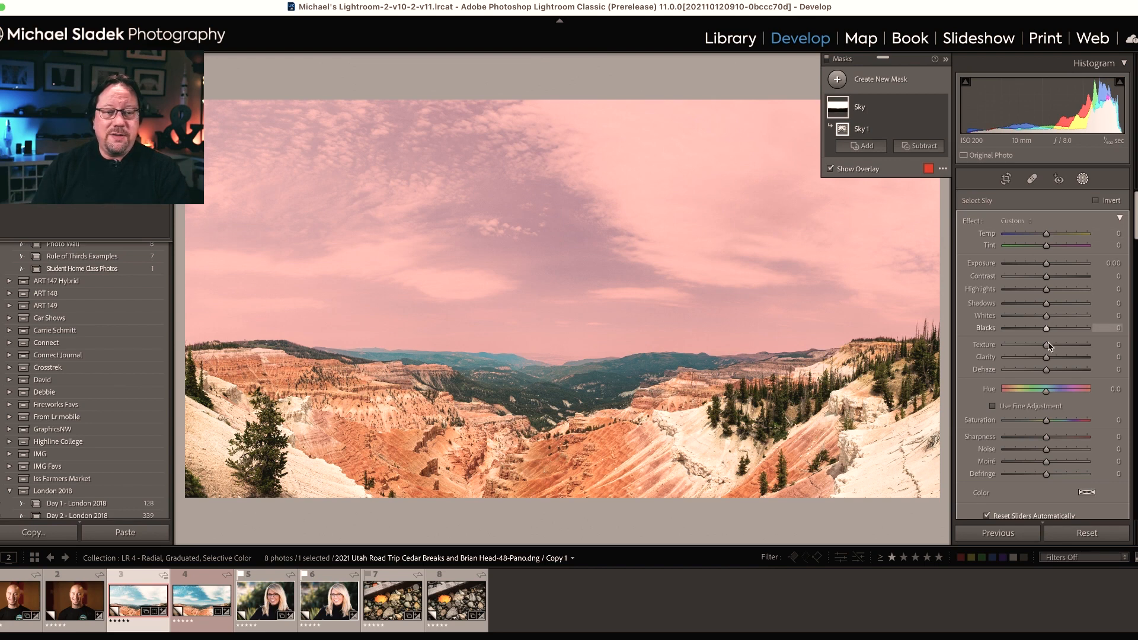
Step: Set the Sky mask's Texture to 24, Clarity to 22 and Dehaze to 17
drag(1047, 349, 1057, 349)
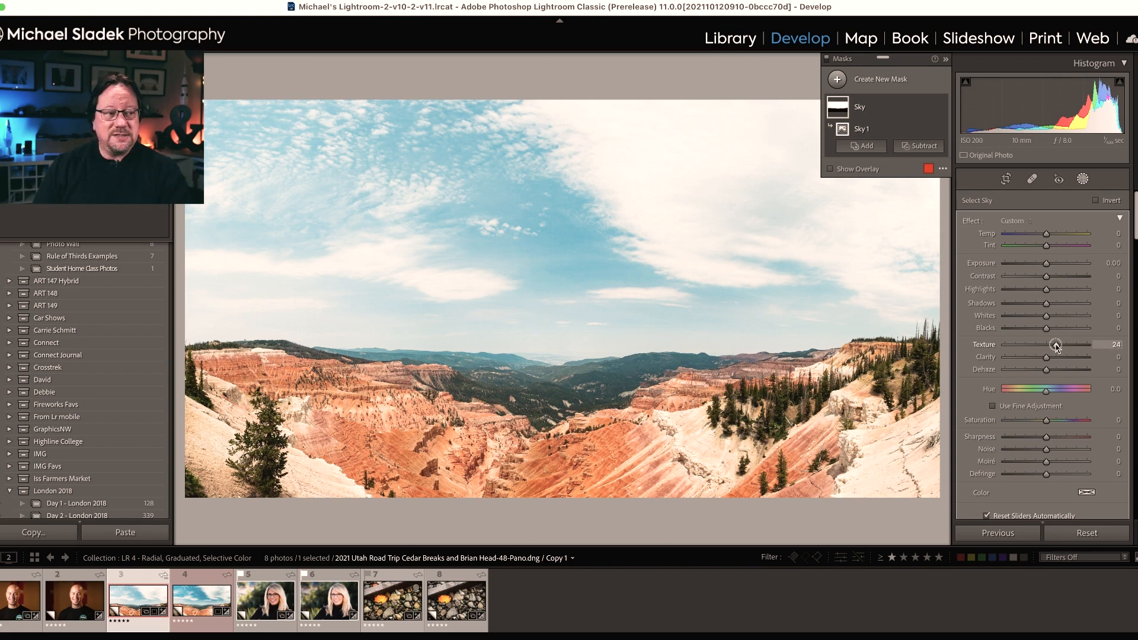
drag(1046, 357, 1054, 359)
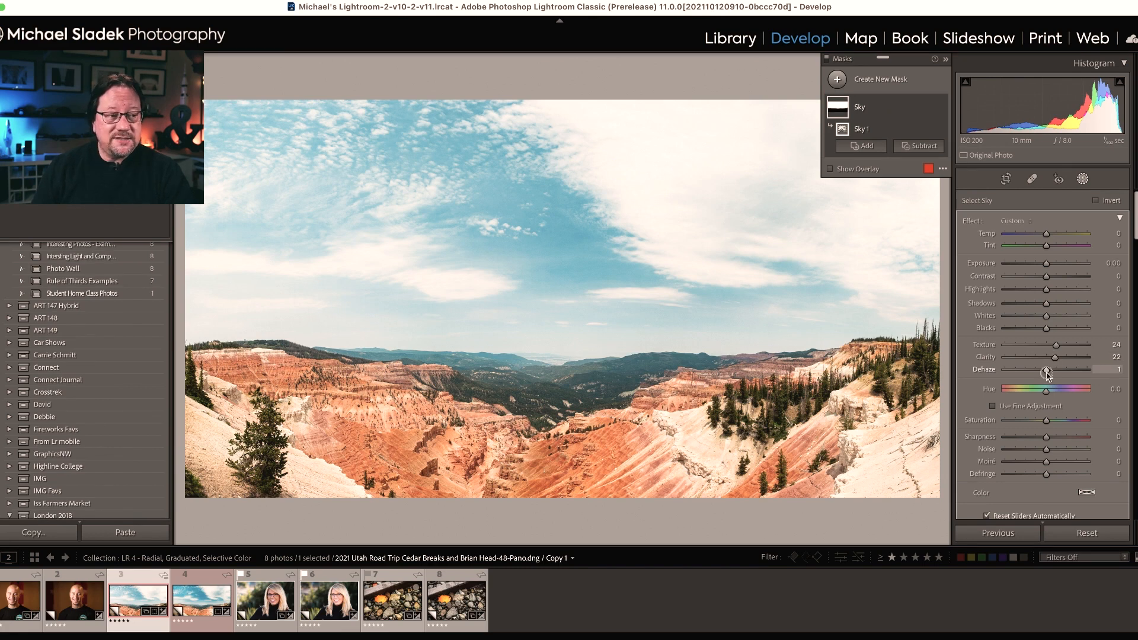
mouse_move(1046, 372)
mouse_down()
mouse_move(1068, 372)
mouse_move(1053, 376)
mouse_up()
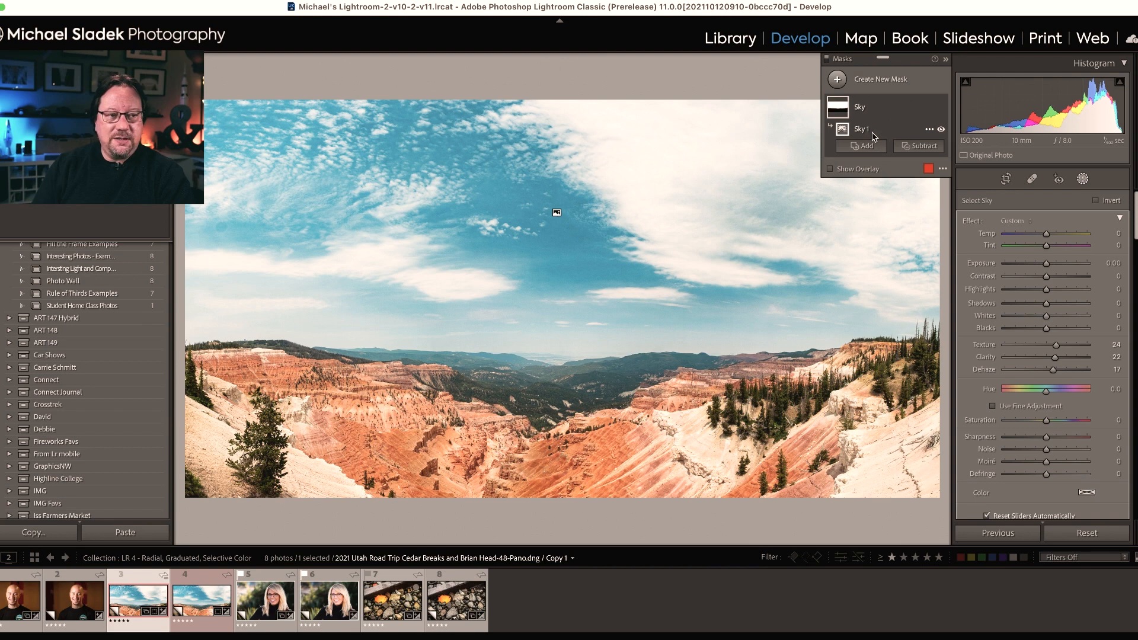
Step: Intersect the Sky 1 selection with a linear gradient running down through the upper sky
click(928, 130)
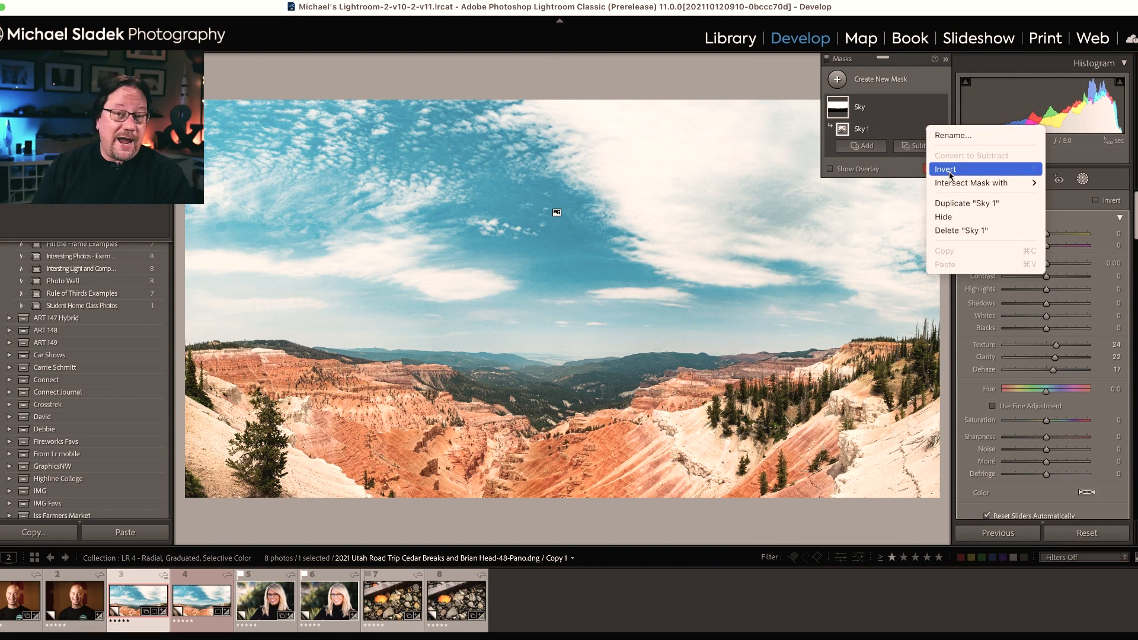
mouse_move(955, 184)
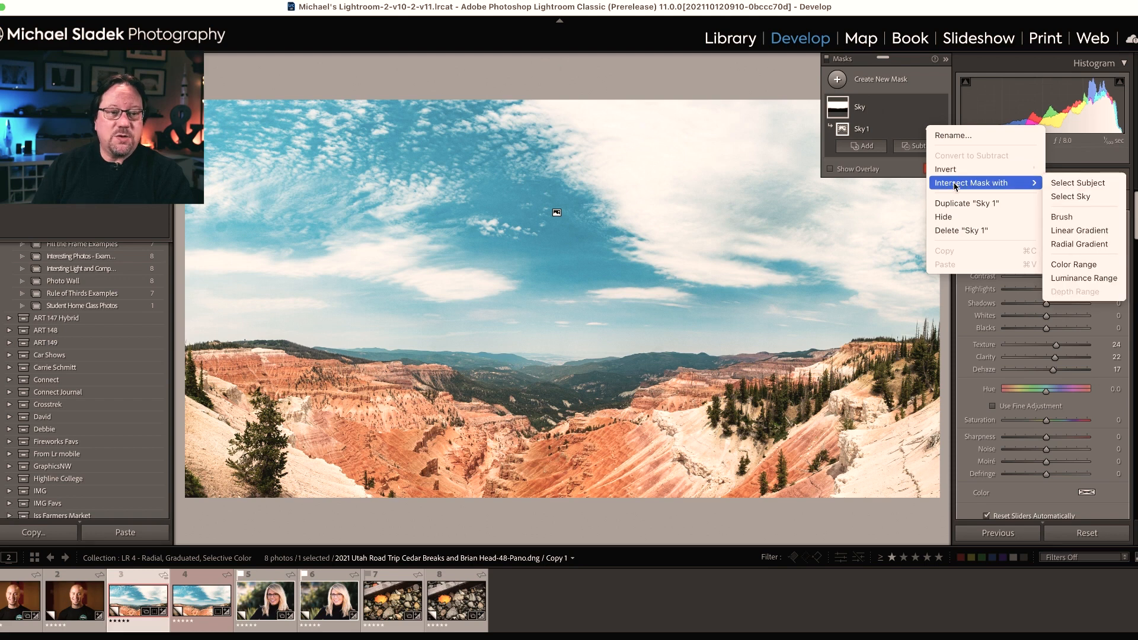
click(1063, 231)
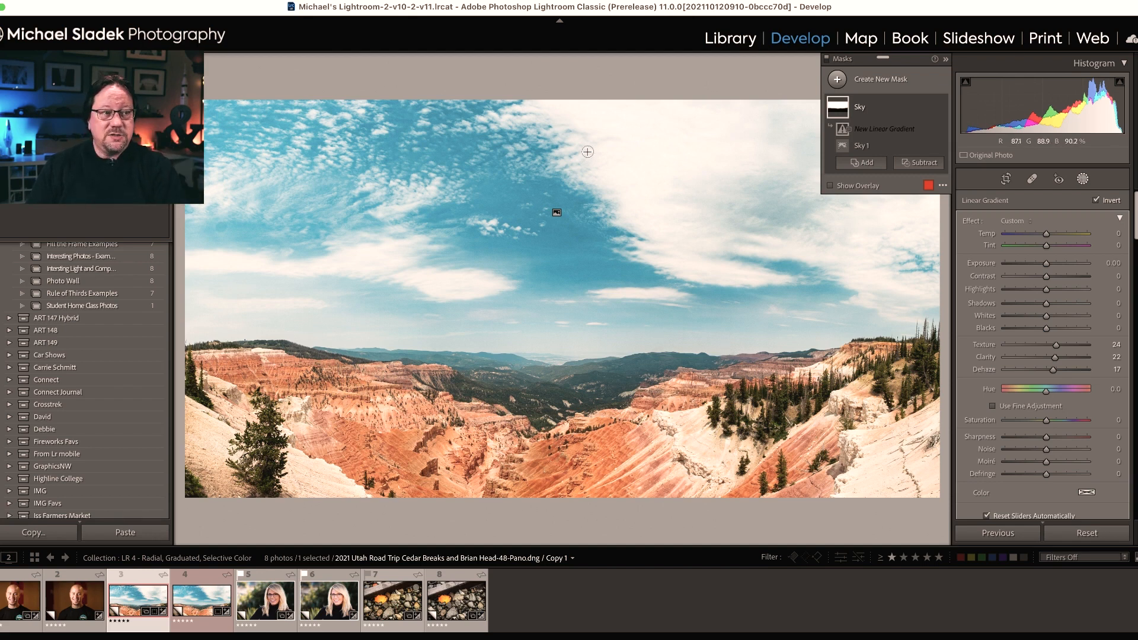
drag(587, 152, 594, 245)
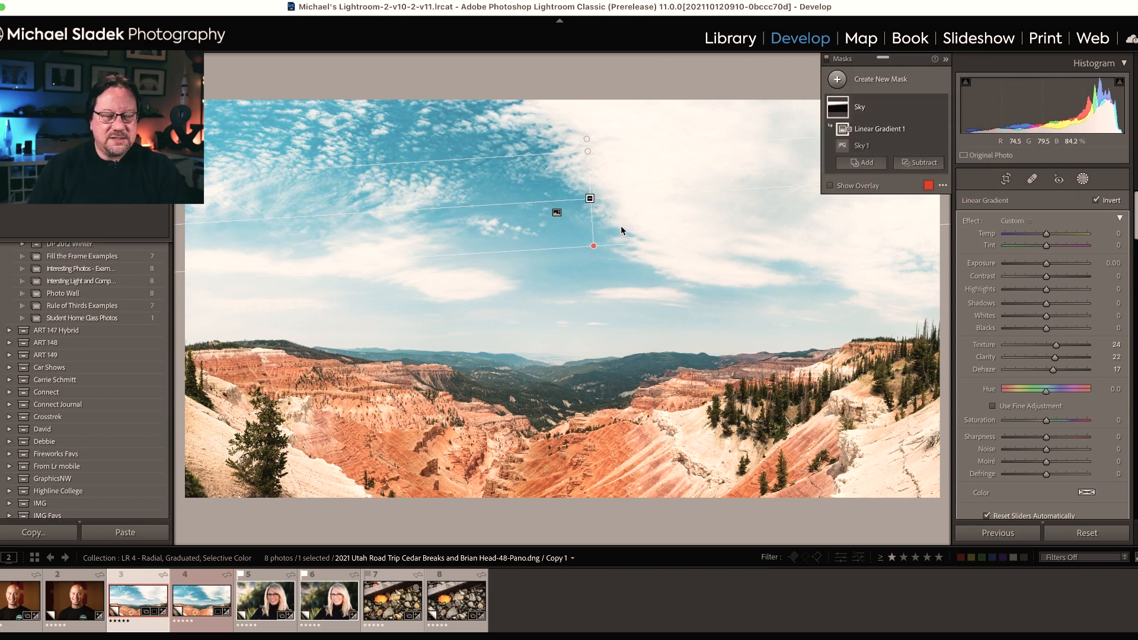
Step: Set the intersected Sky mask's Exposure to −1.90 and move the linear gradient down and back up to preview its falloff
drag(1043, 267, 1027, 268)
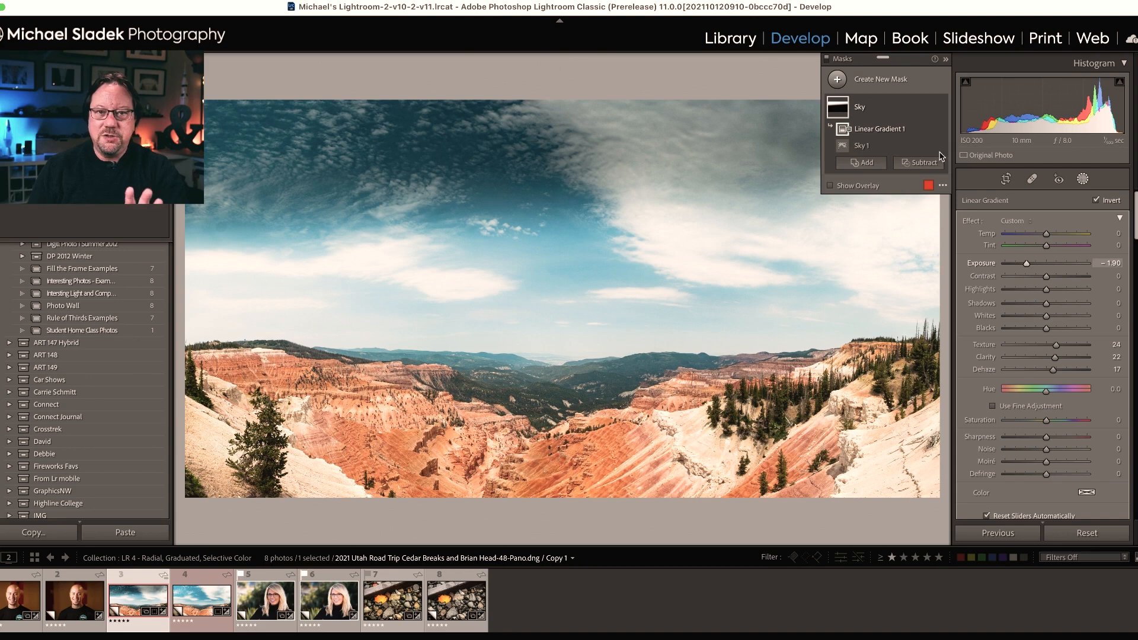
mouse_move(589, 201)
drag(590, 200, 597, 265)
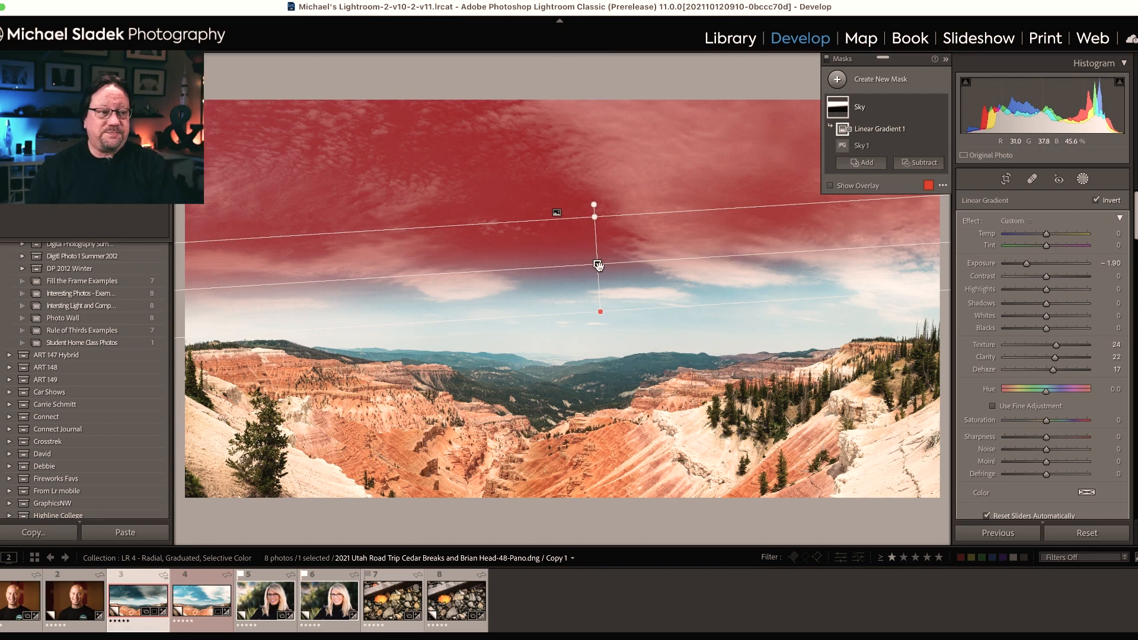
drag(598, 265, 602, 306)
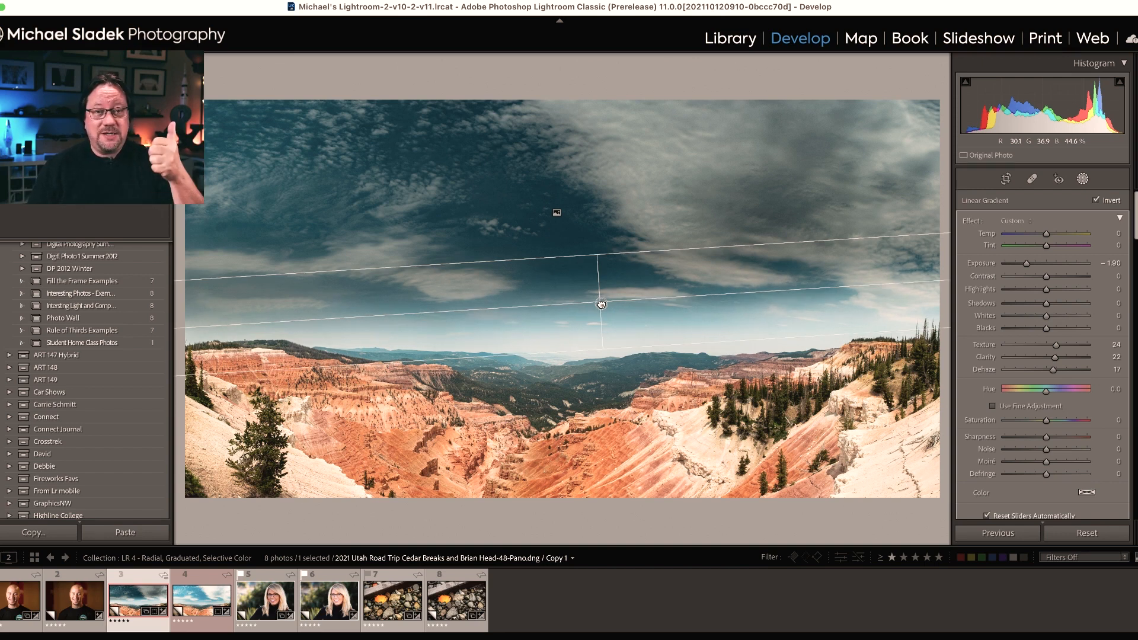
drag(601, 305, 609, 253)
drag(614, 330, 607, 263)
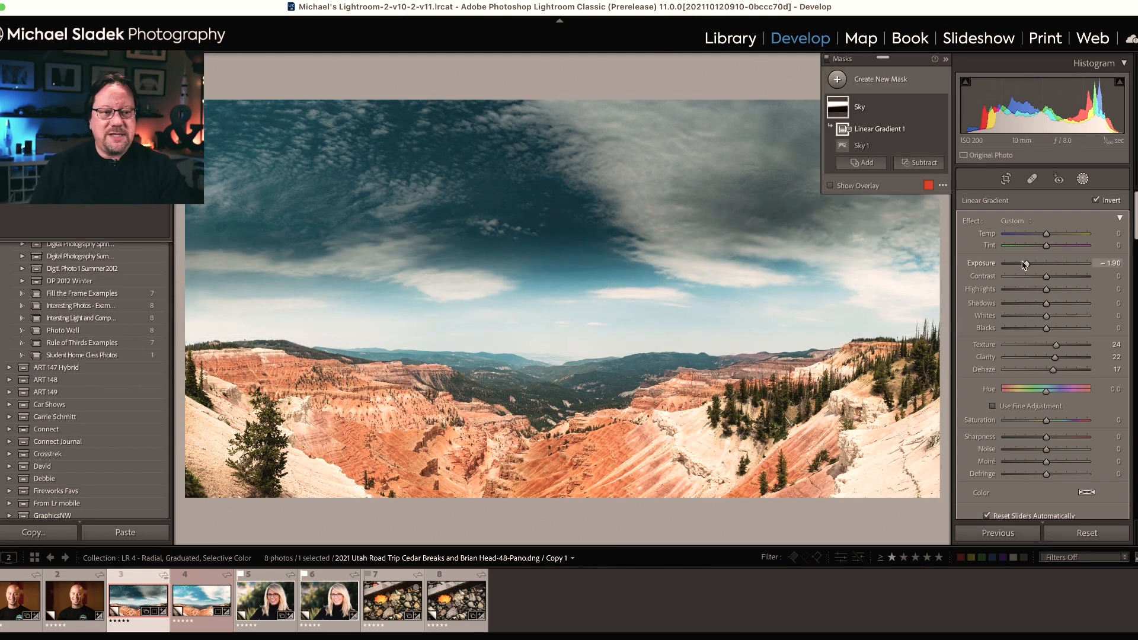
Step: Set the Sky mask's Exposure to −0.34, and narrow, level and lower the linear gradient to just above the horizon
drag(1027, 265, 1042, 265)
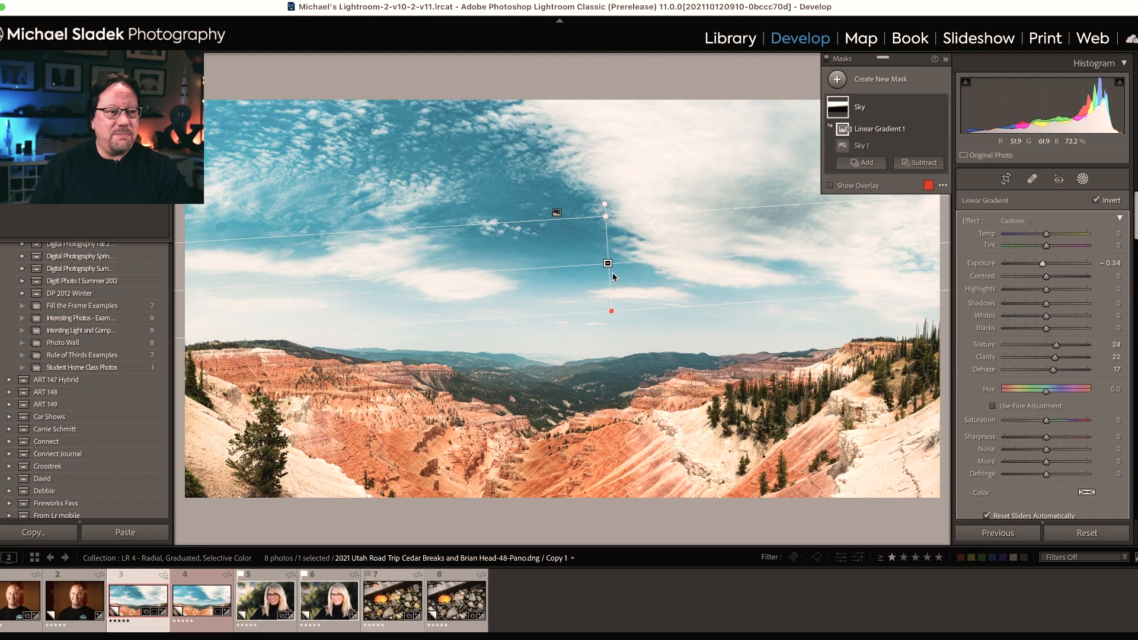
drag(612, 270, 604, 267)
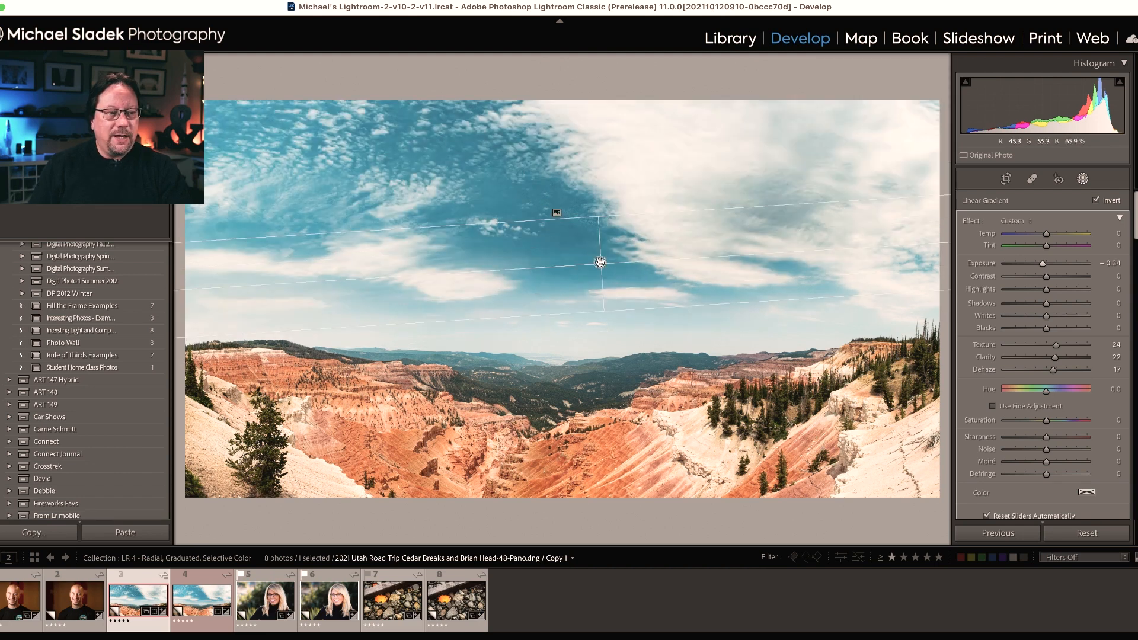
drag(604, 310, 599, 272)
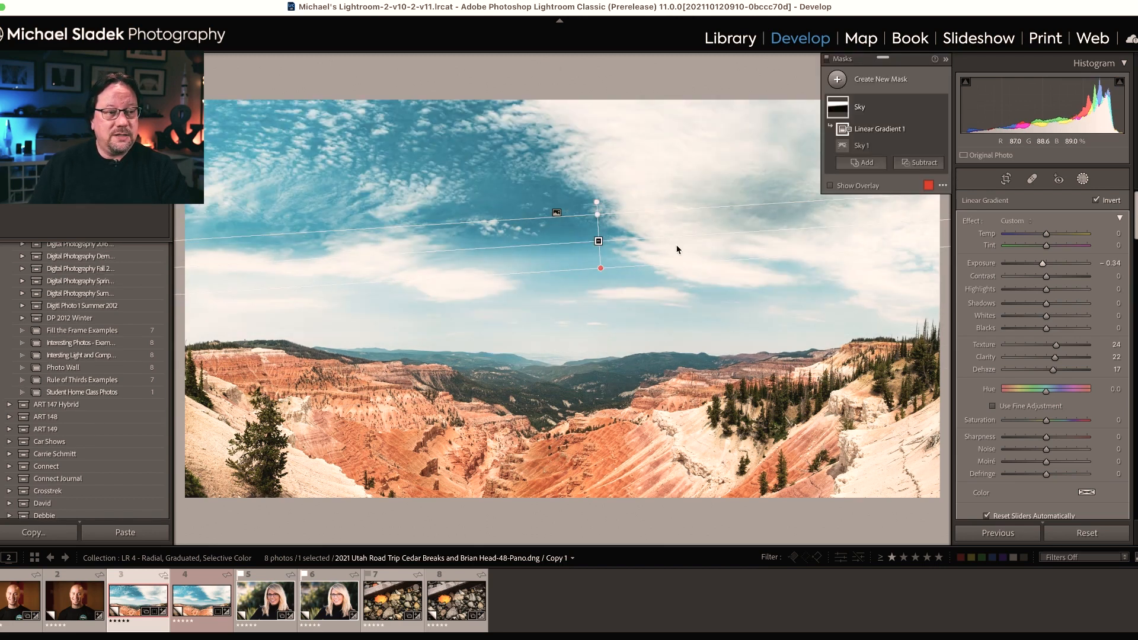
drag(678, 241, 749, 245)
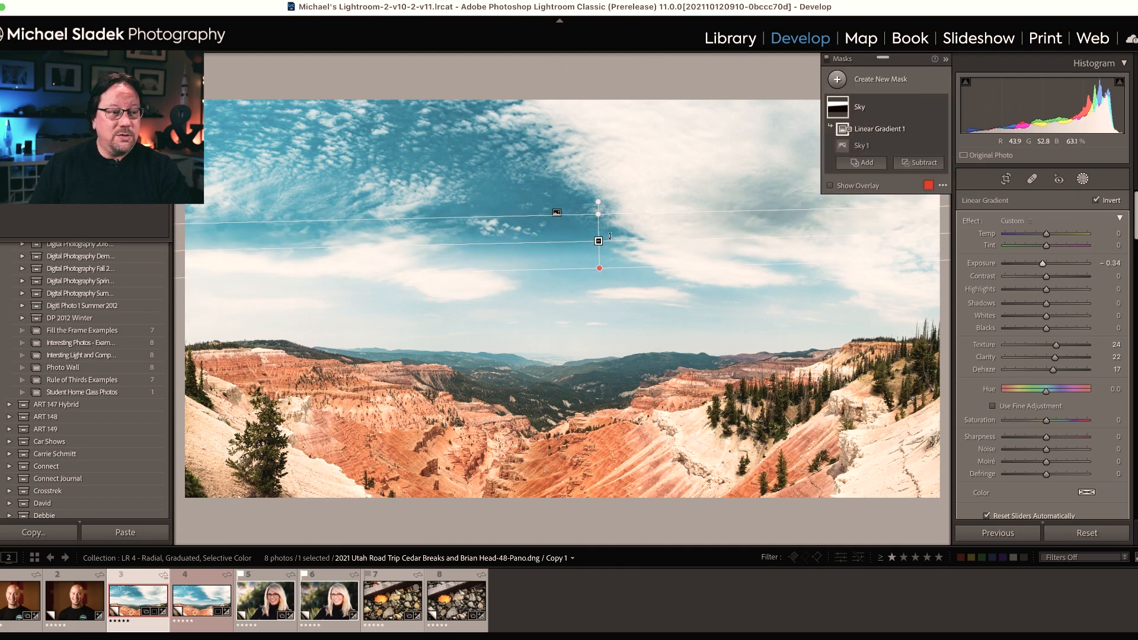
drag(599, 241, 583, 315)
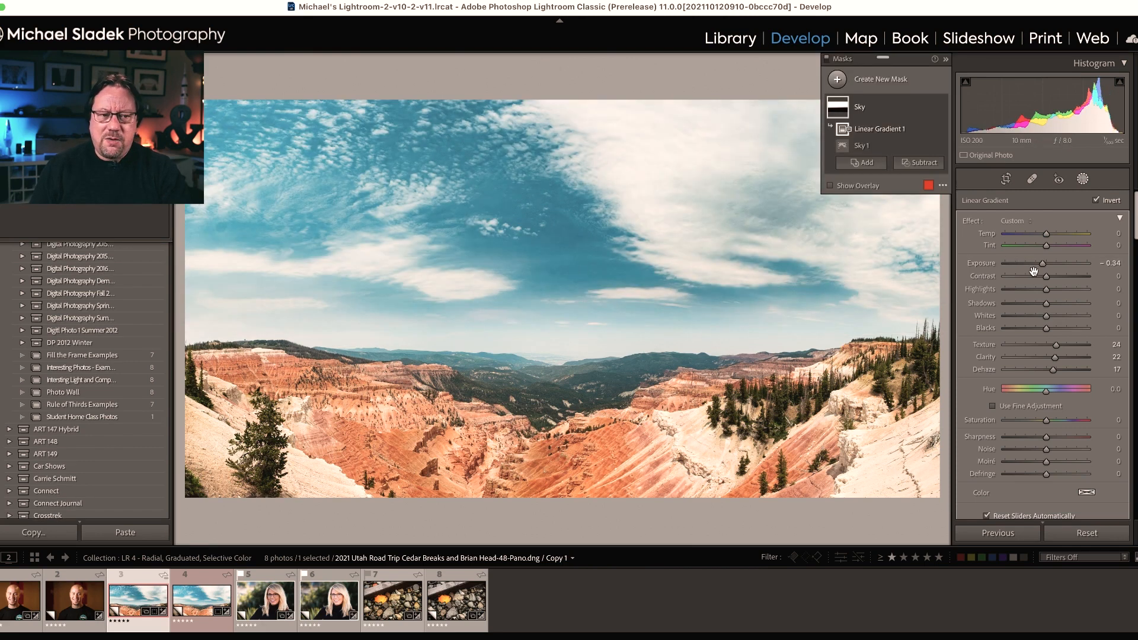
Step: Lower the linear gradient slightly closer to the horizon and set the Sky mask's Exposure to −0.16
drag(1042, 267, 1043, 268)
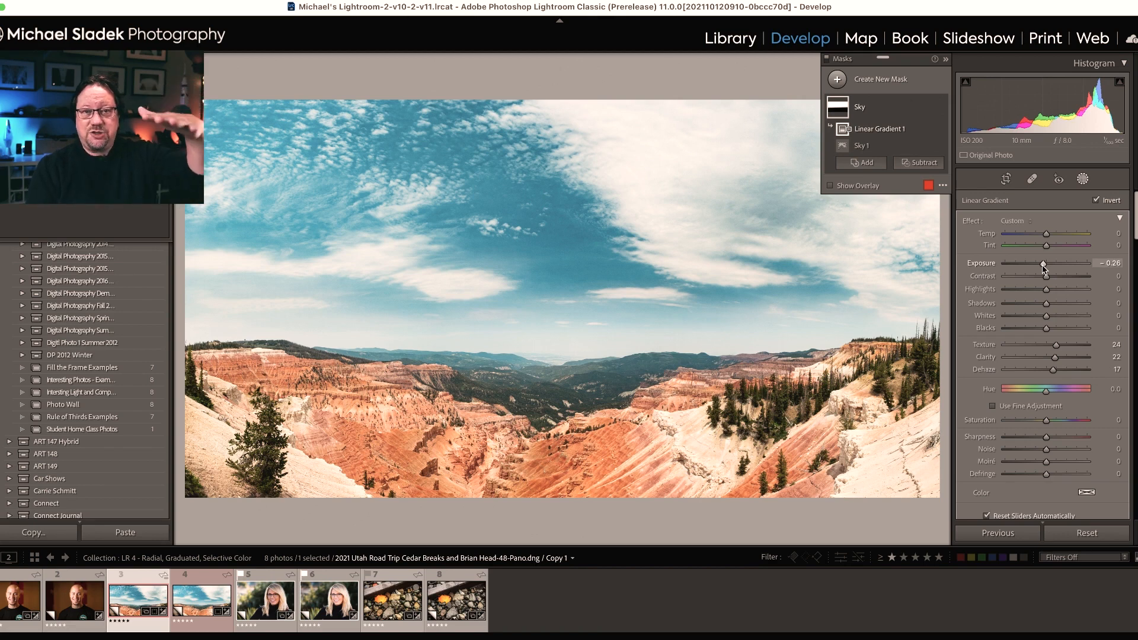
drag(583, 317, 583, 329)
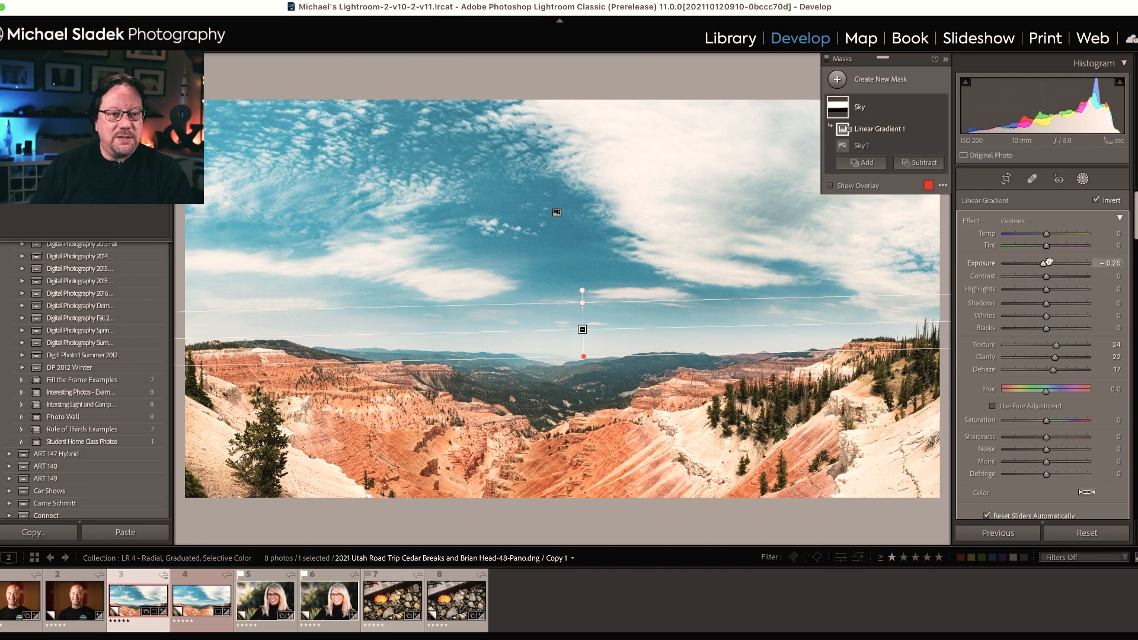
drag(1044, 264, 1046, 267)
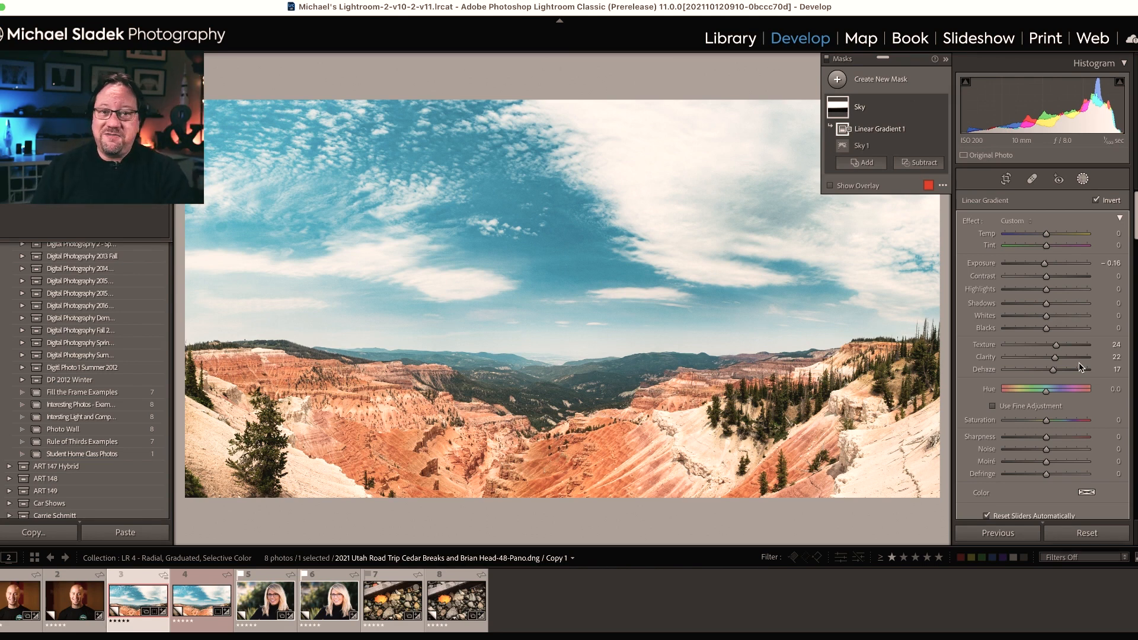
Step: Turn the Sky mask off and on to compare the panorama with and without it
mouse_move(939, 134)
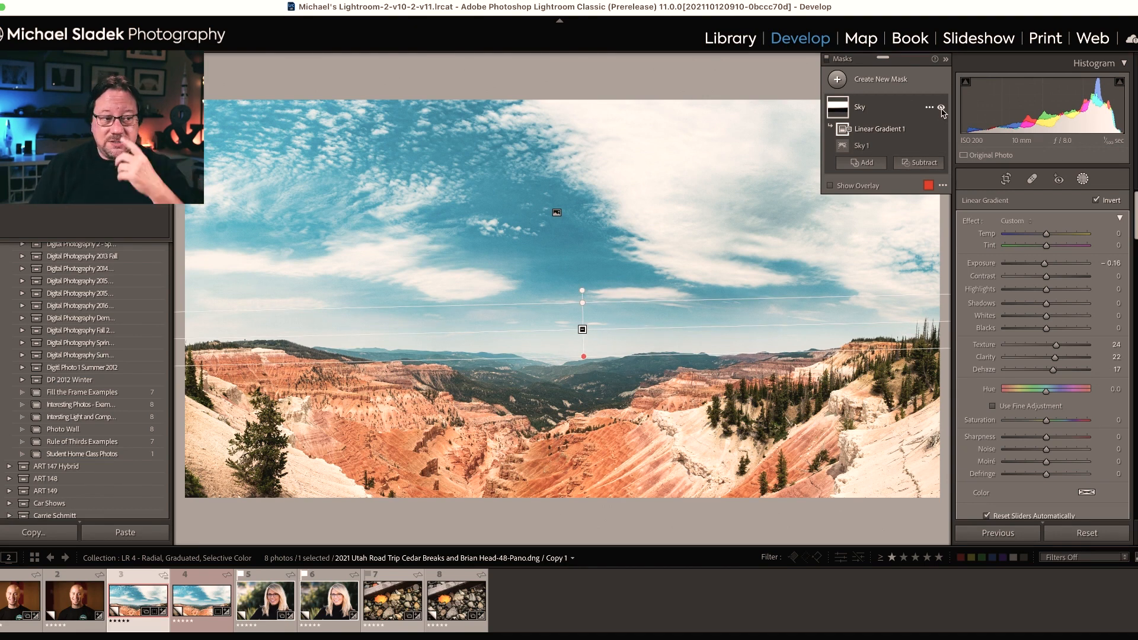
click(942, 108)
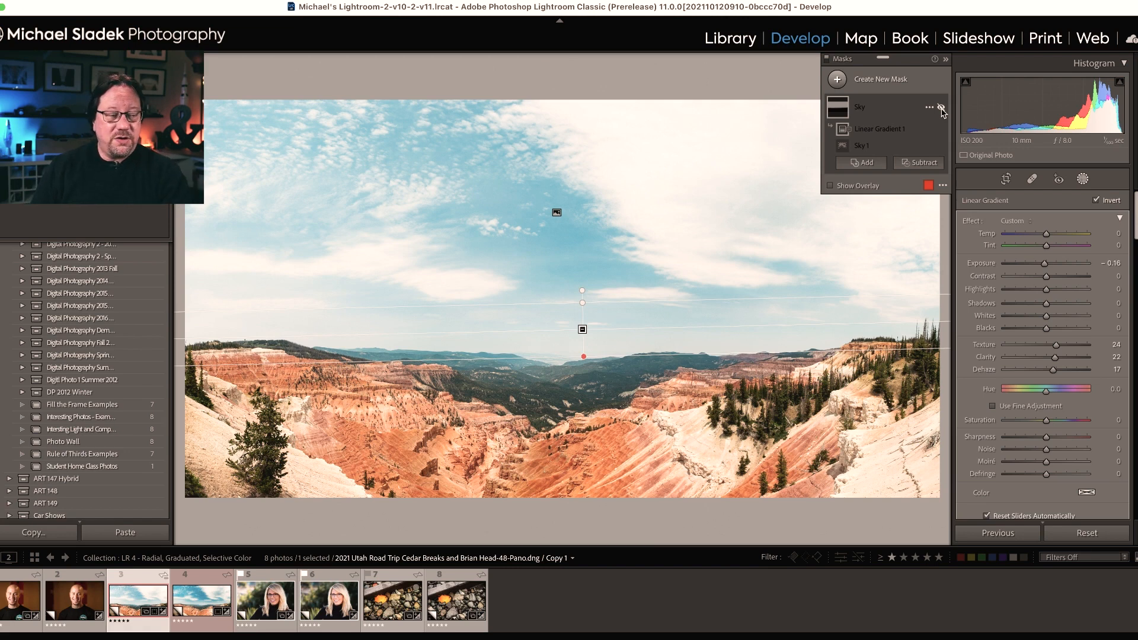
click(941, 108)
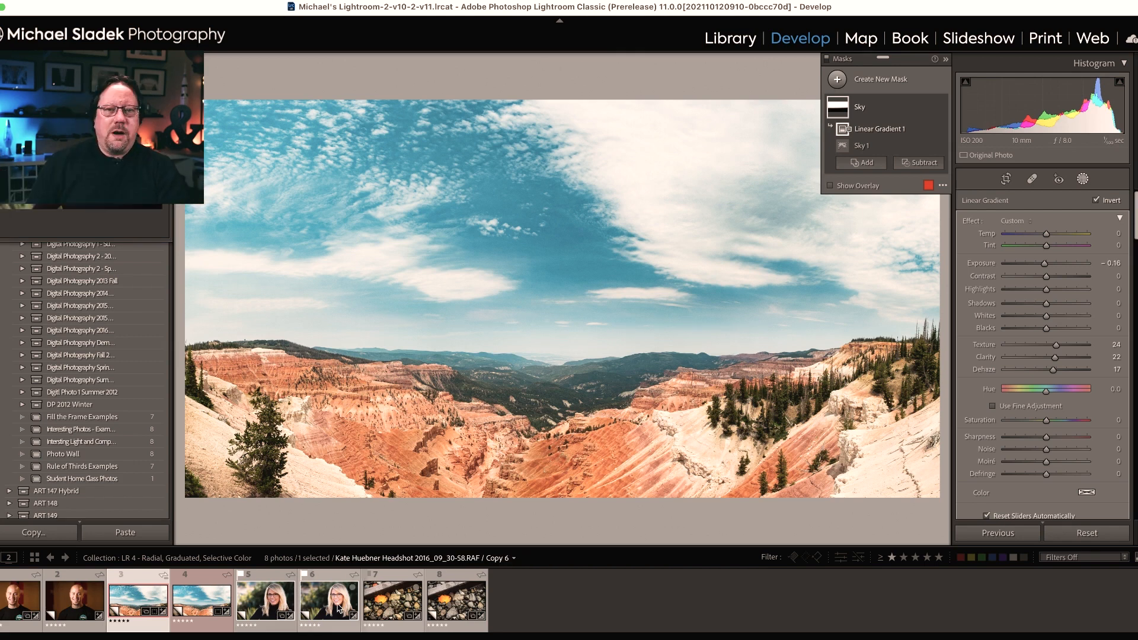
Step: Open the Copy 3 headshot of the woman and add a radial gradient mask over her face with Feather 18
click(269, 604)
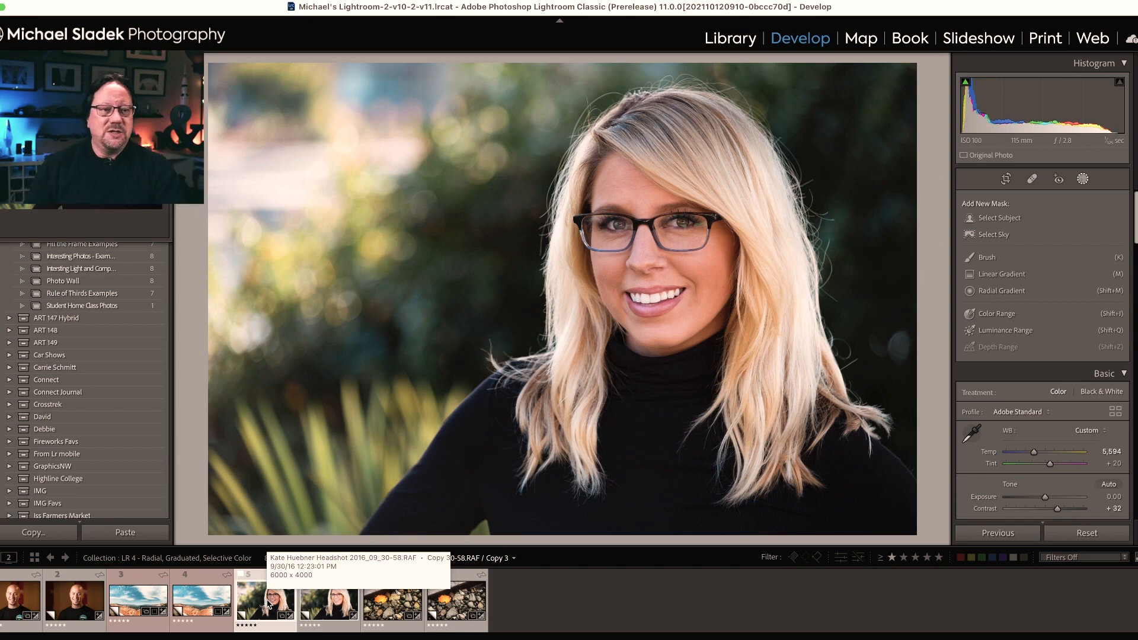
click(988, 294)
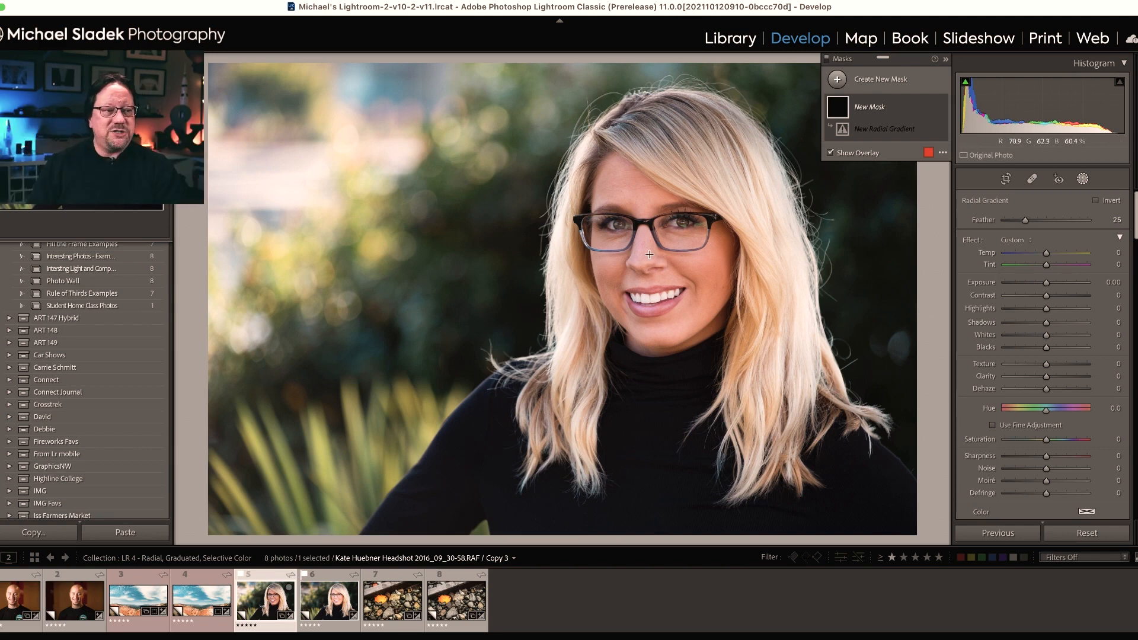
drag(682, 255, 590, 126)
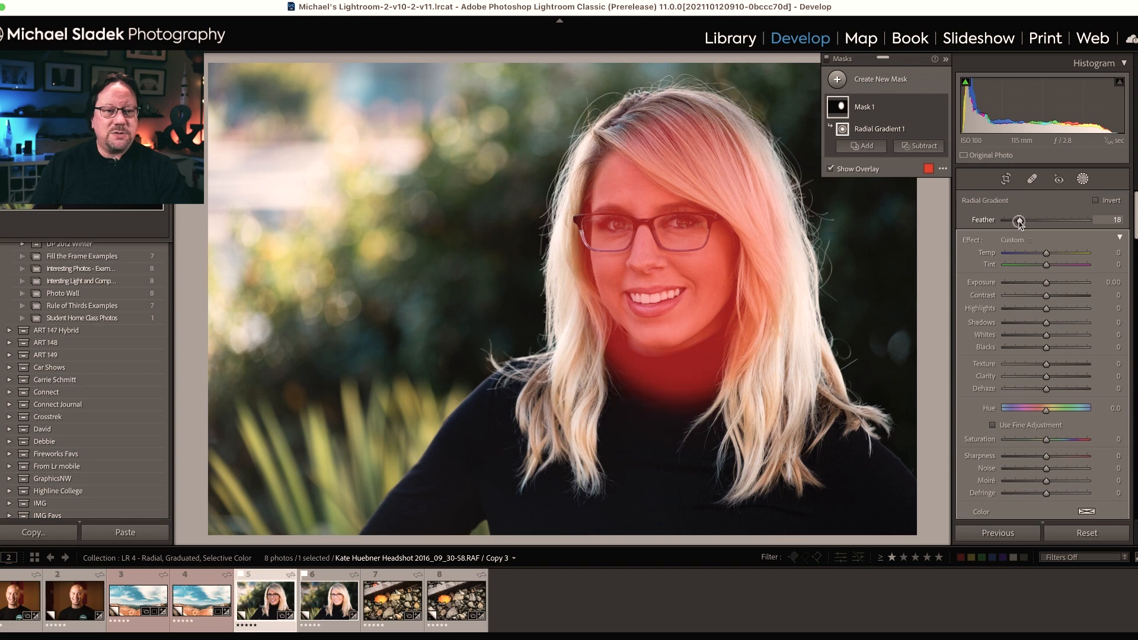
drag(683, 256, 670, 244)
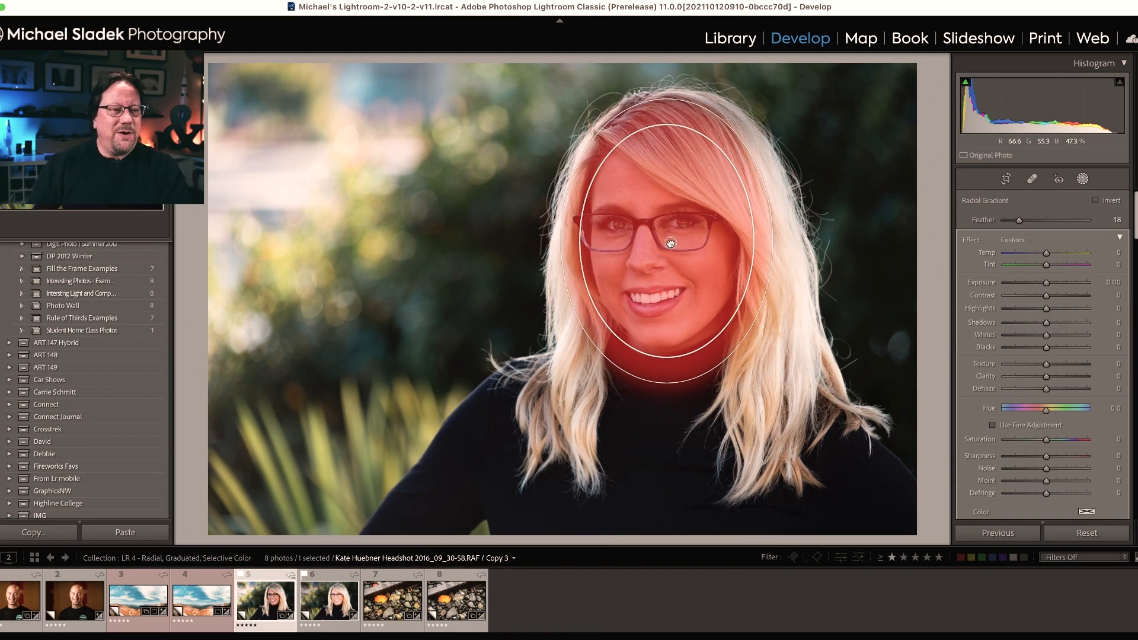
drag(670, 243, 671, 244)
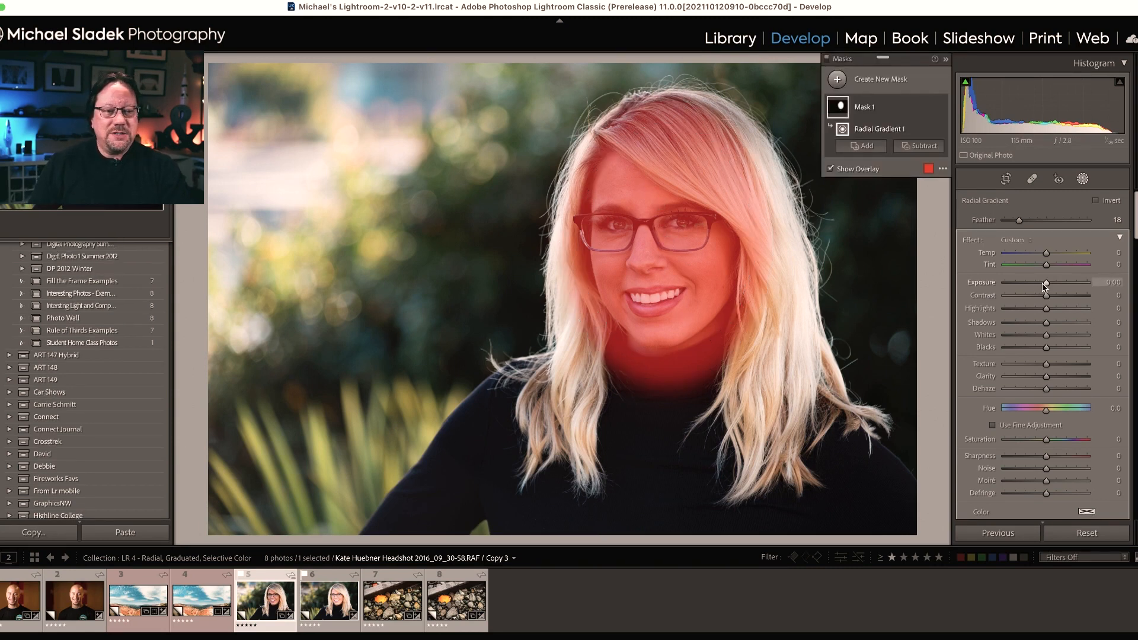
Step: Set the face mask's Exposure to 0.31, Contrast to −27 and Shadows to 43
drag(1047, 288, 1050, 286)
drag(1047, 325, 1055, 325)
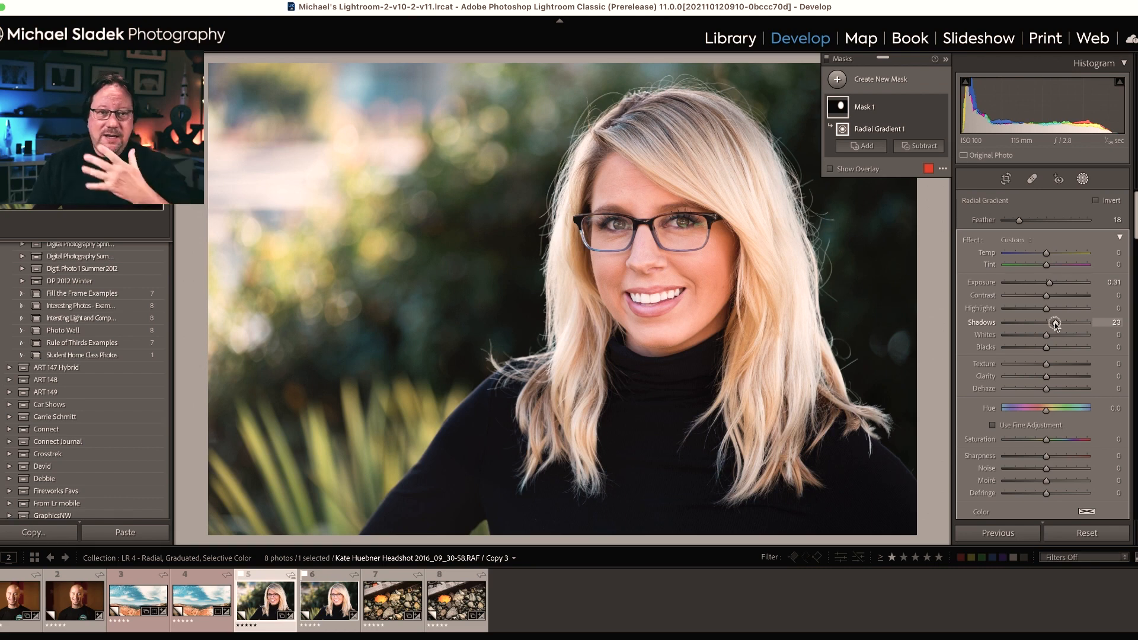
drag(1055, 323, 1037, 305)
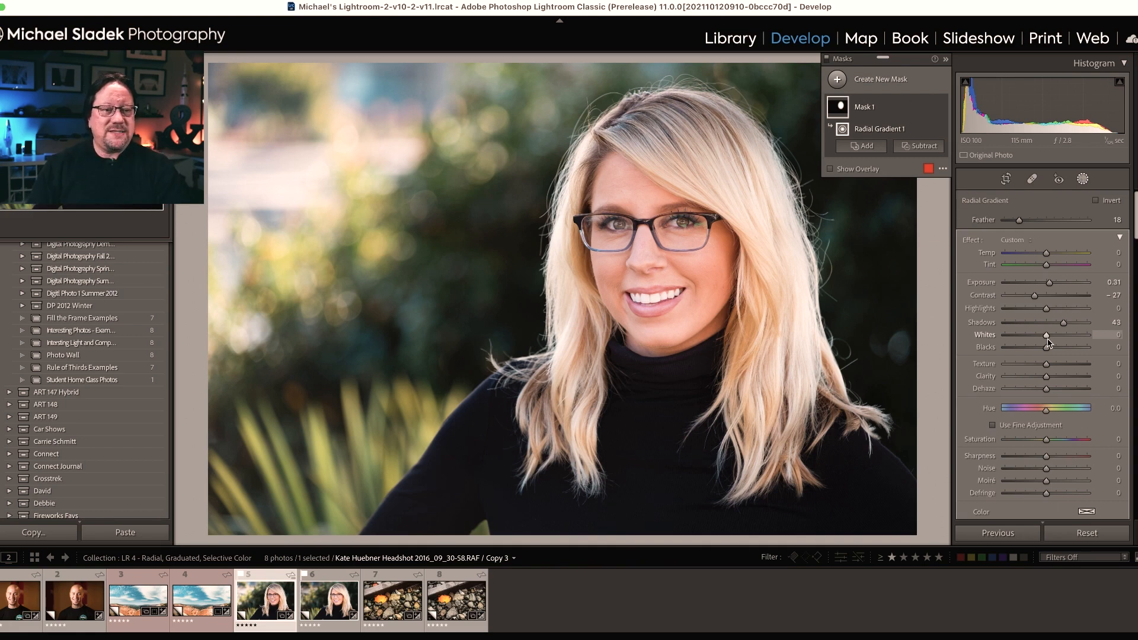
Step: Rename the headshot's Mask 1 to "Face"
double_click(867, 107)
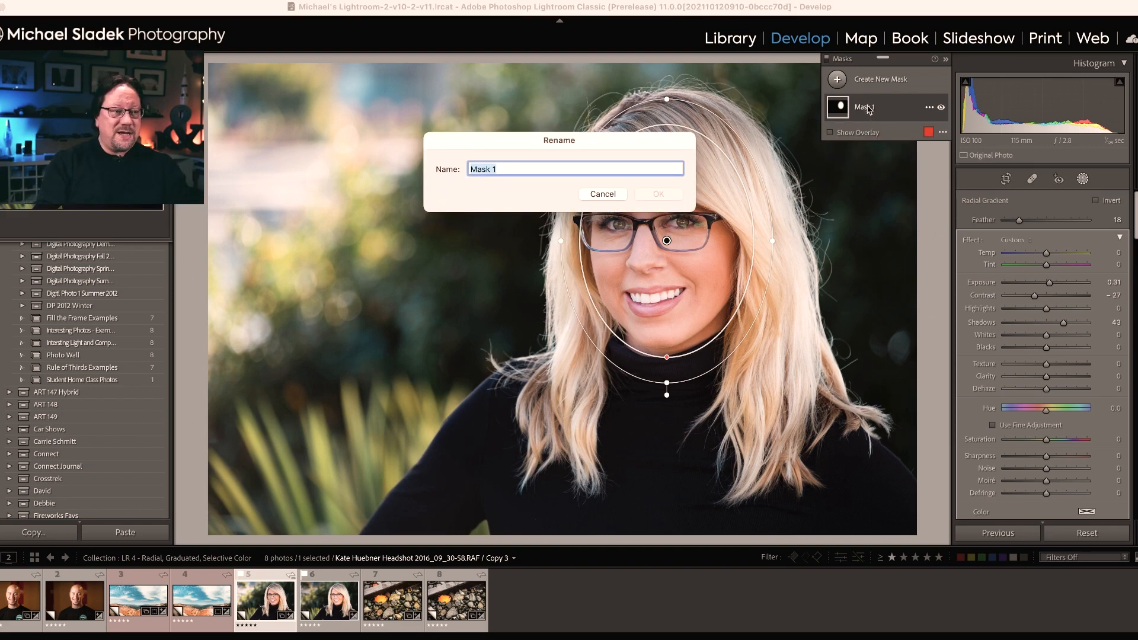
text(Face)
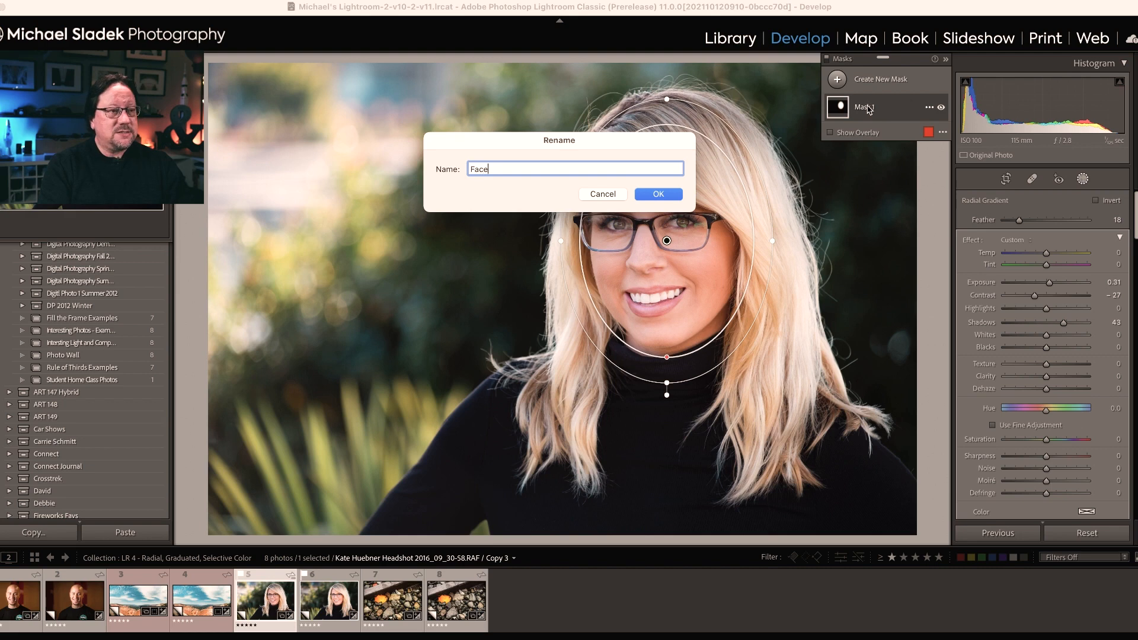
key(Return)
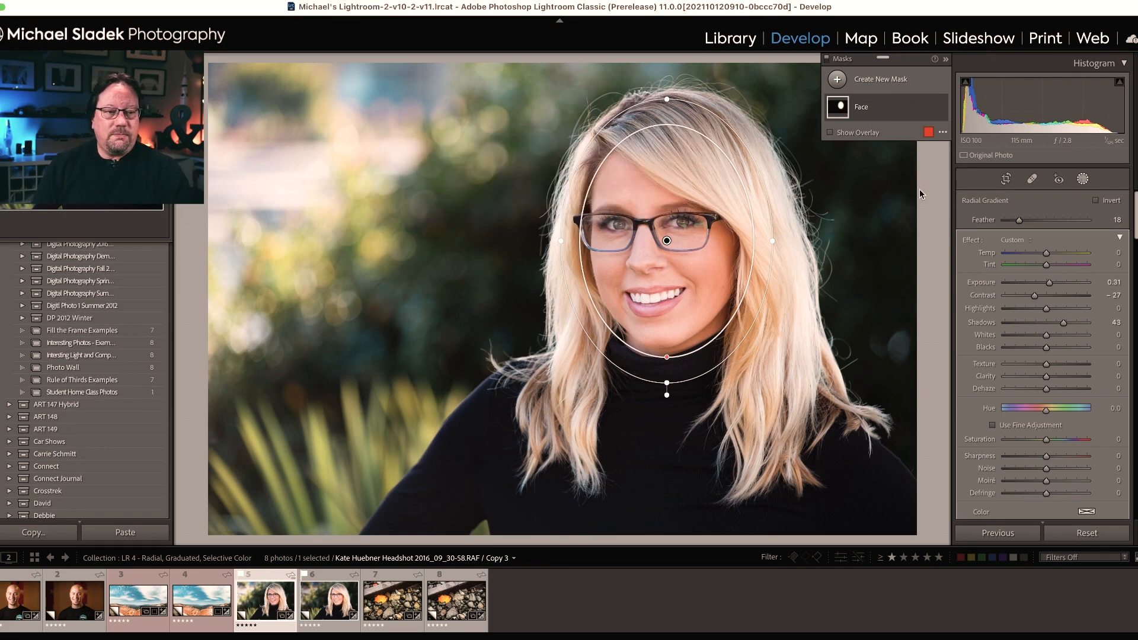
Step: Create a new linear gradient mask running diagonally over the bright upper-left background of the headshot
click(836, 81)
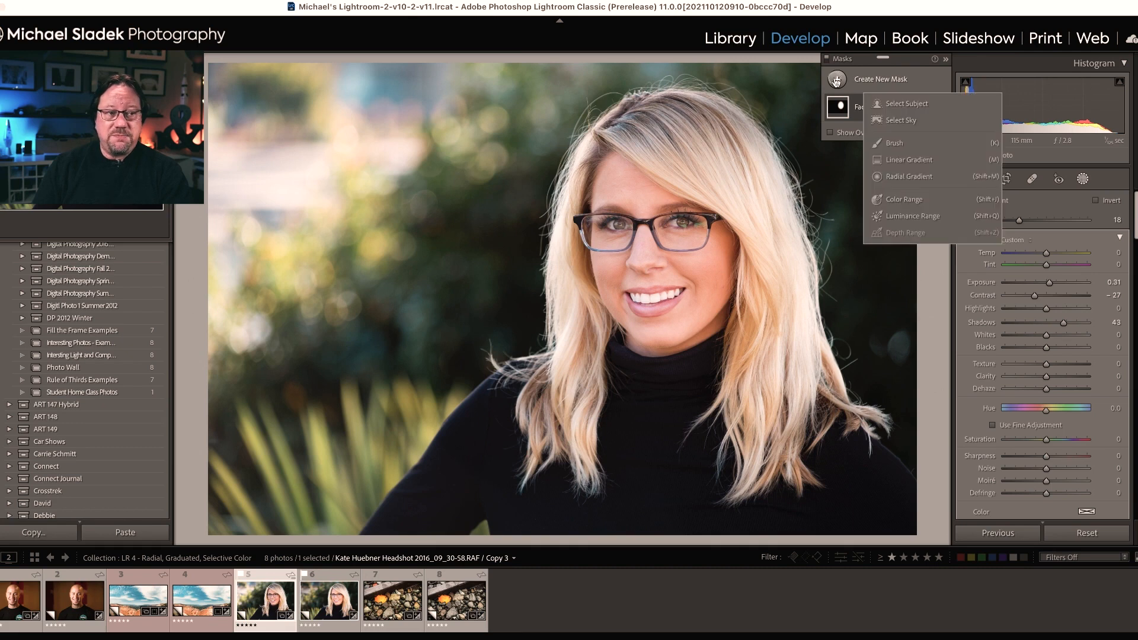
click(887, 162)
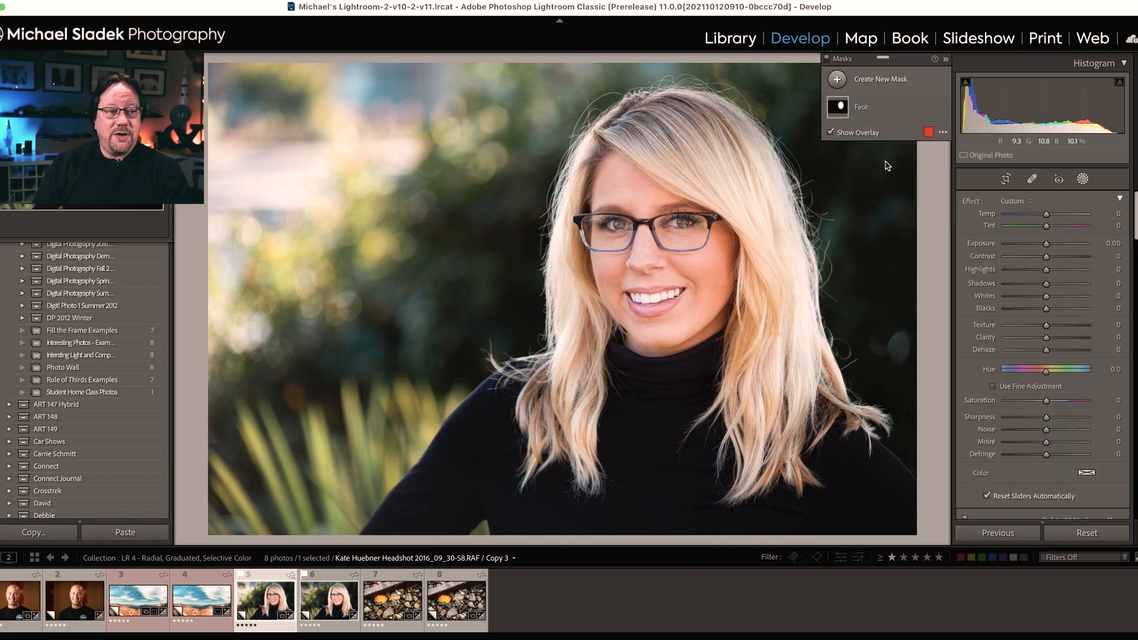
drag(332, 101, 414, 199)
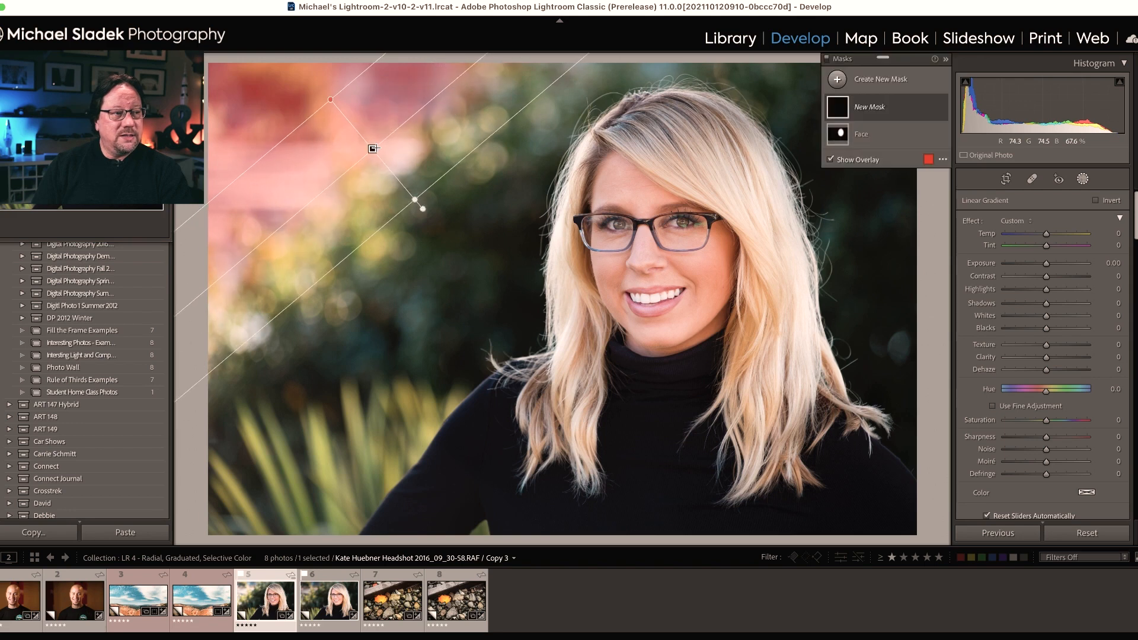
drag(375, 151, 397, 175)
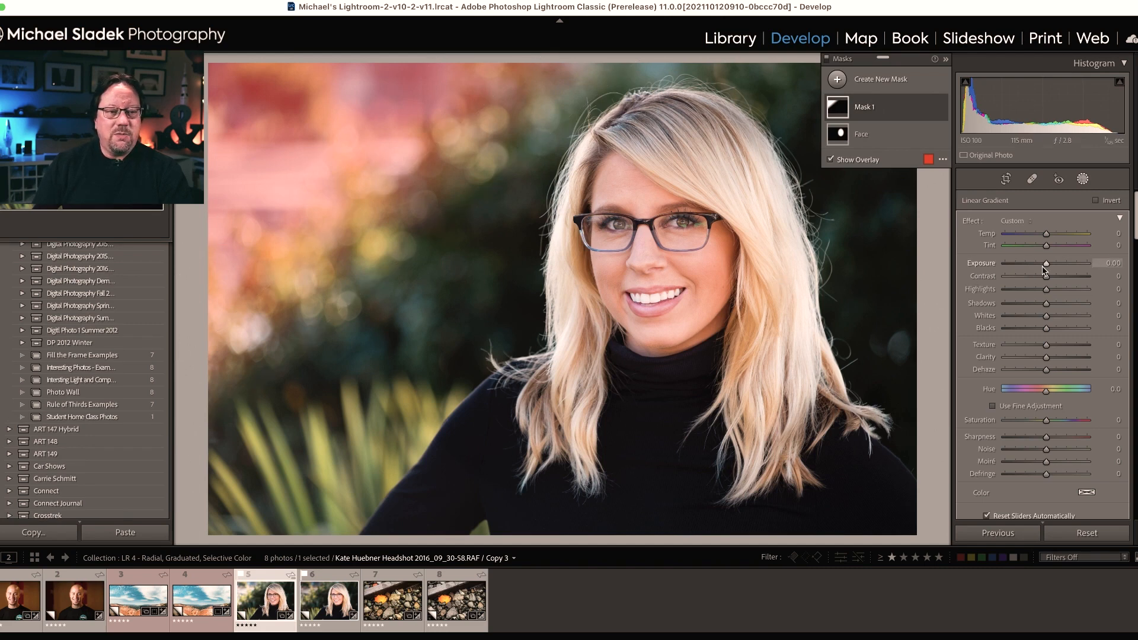
Step: Set the background gradient's Exposure to −0.34, Highlights to −29, Shadows to −43 and Whites to −36
drag(1046, 267, 1043, 267)
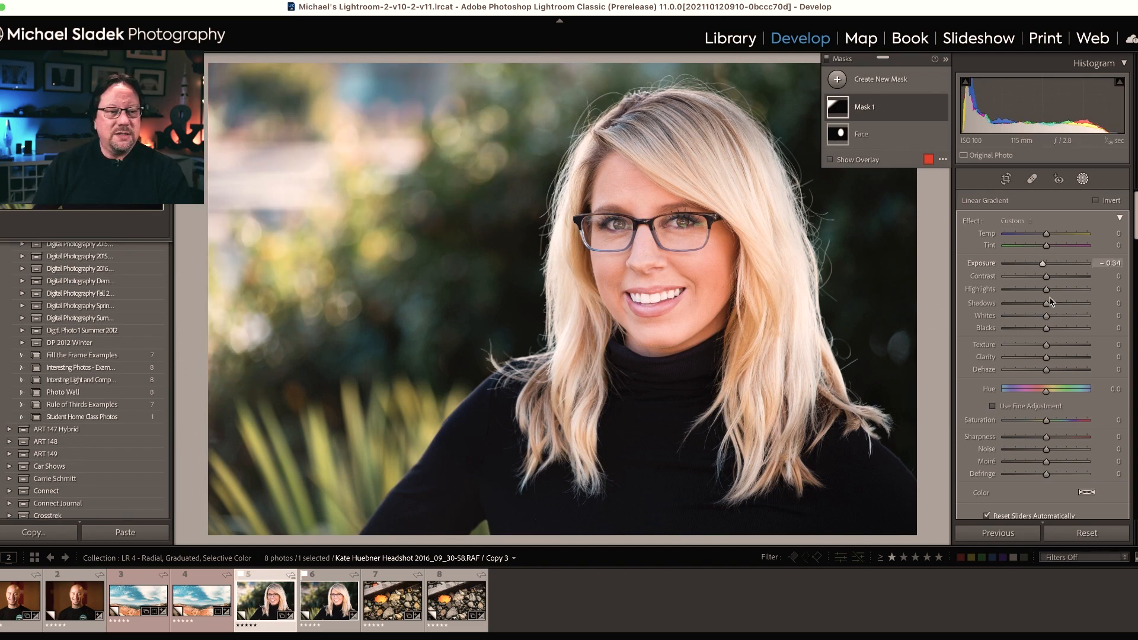
mouse_move(1046, 304)
mouse_down()
mouse_move(1029, 308)
mouse_move(1050, 290)
mouse_move(1034, 290)
mouse_move(1032, 318)
mouse_up()
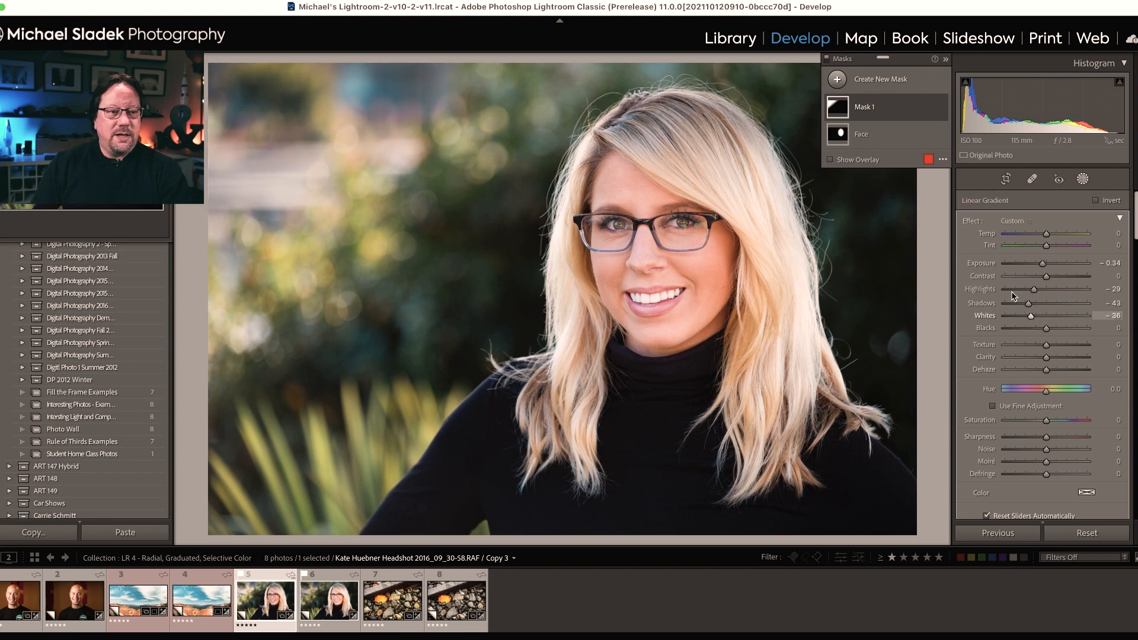
Step: Set the background gradient mask's Exposure to −0.28
drag(1043, 266, 1045, 267)
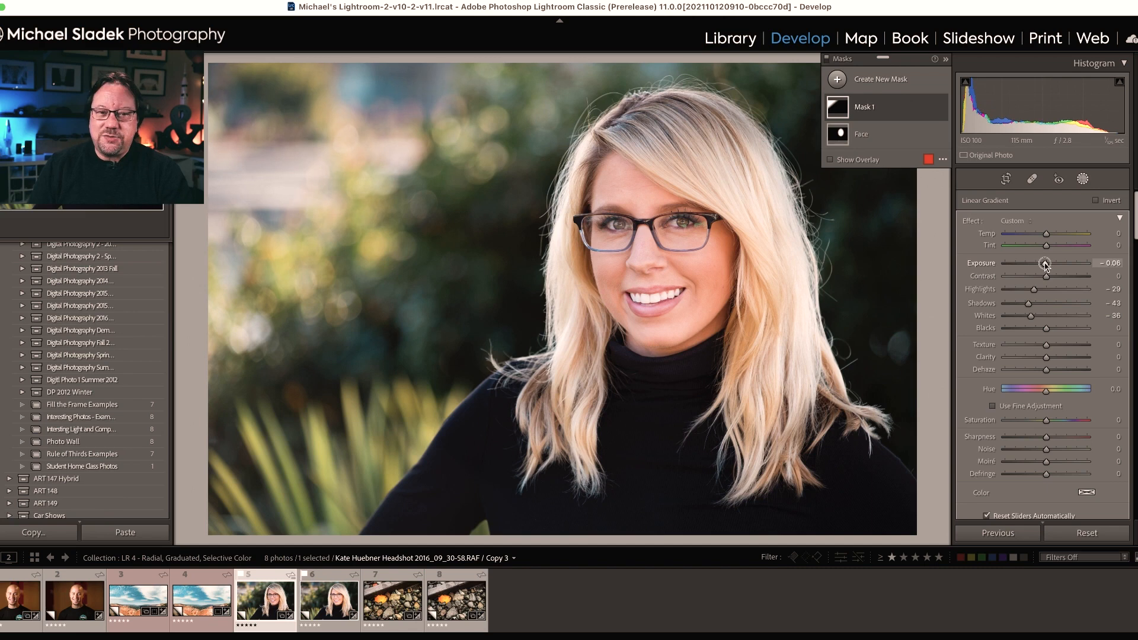
mouse_move(1046, 267)
mouse_down()
mouse_move(996, 267)
mouse_move(1044, 266)
mouse_up()
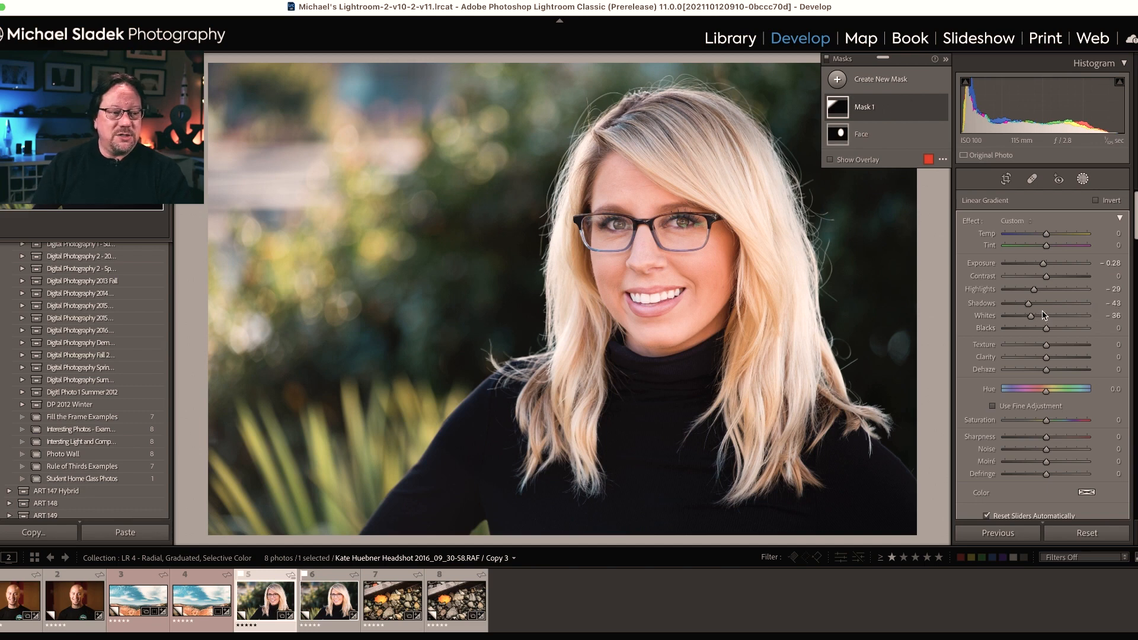
Step: Rename the headshot's linear gradient mask to "Top Left"
mouse_move(941, 110)
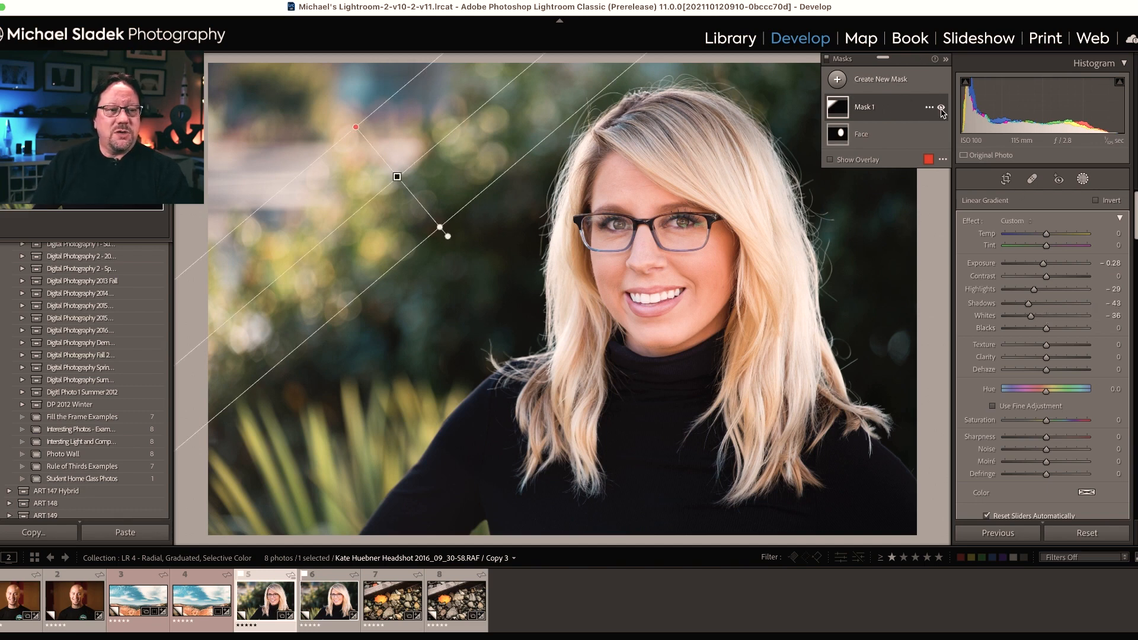
double_click(868, 109)
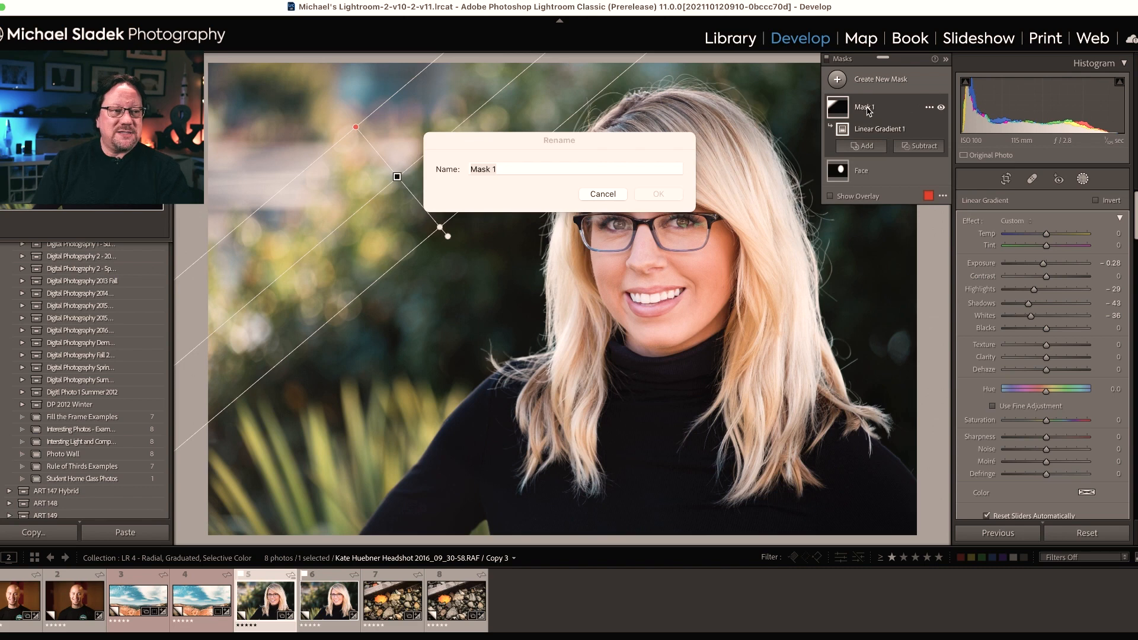
text(Sky)
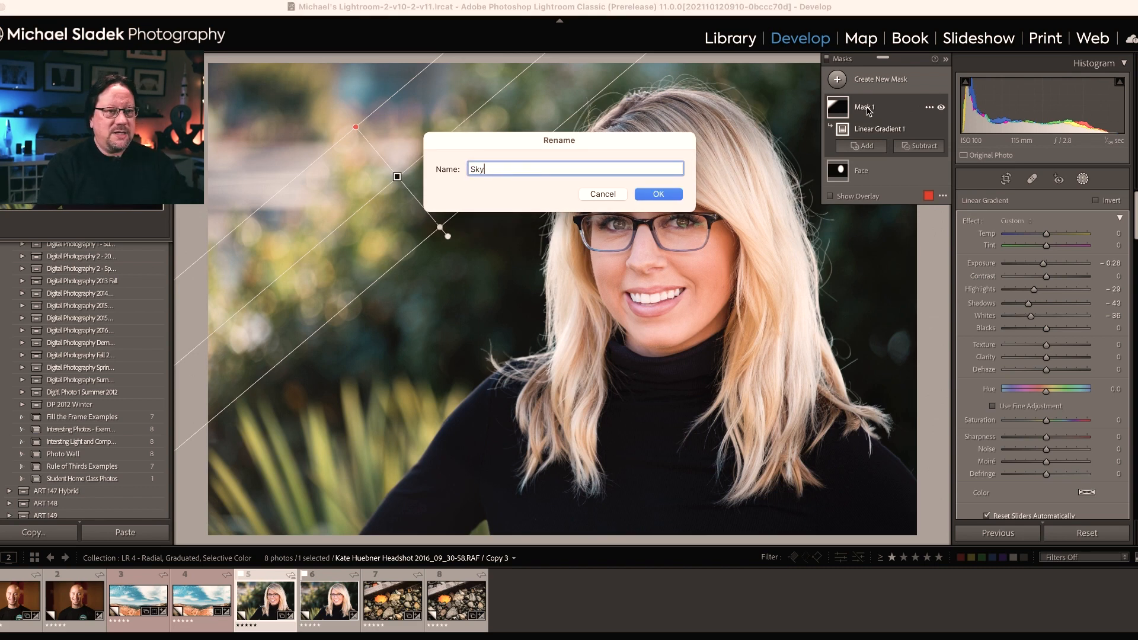
key(BackSpace)
key(BackSpace)
key(BackSpace)
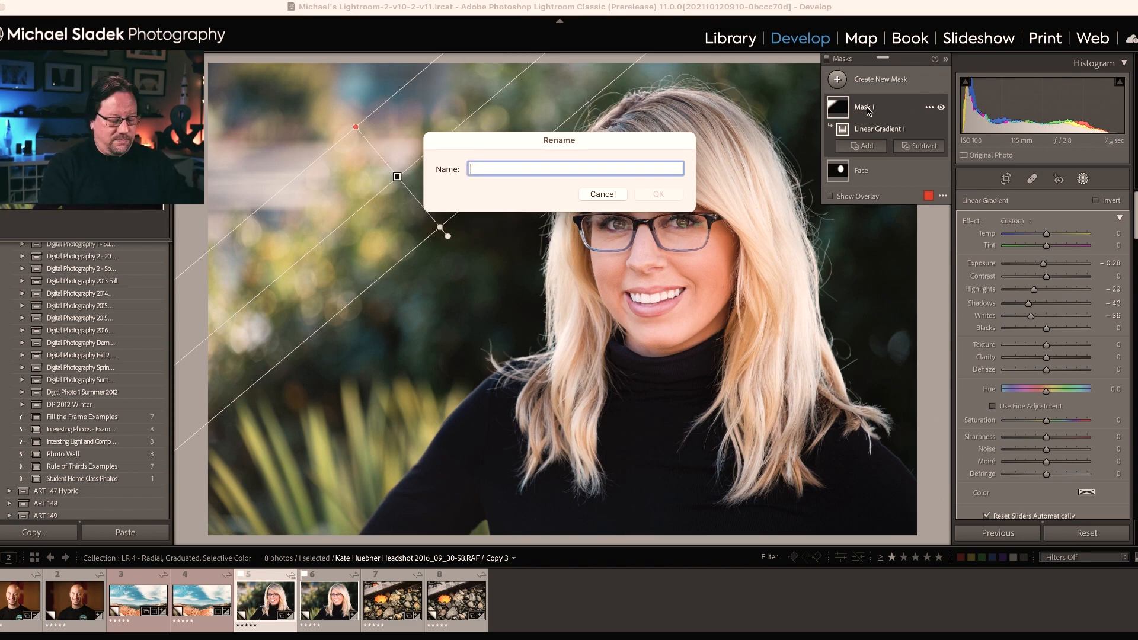
text(Top Left)
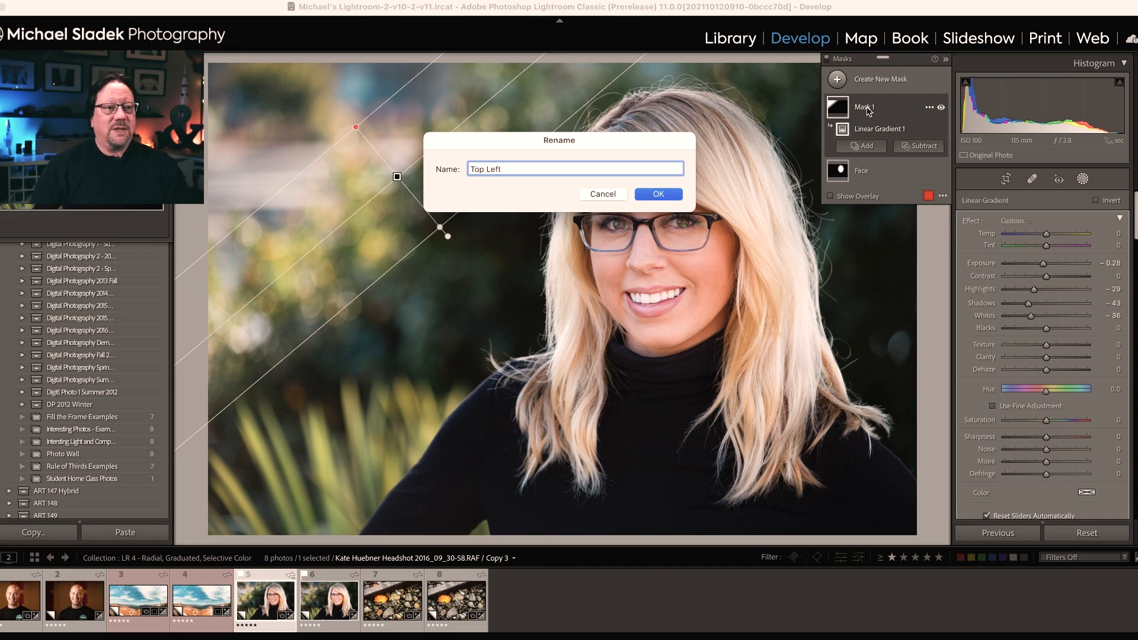
key(Return)
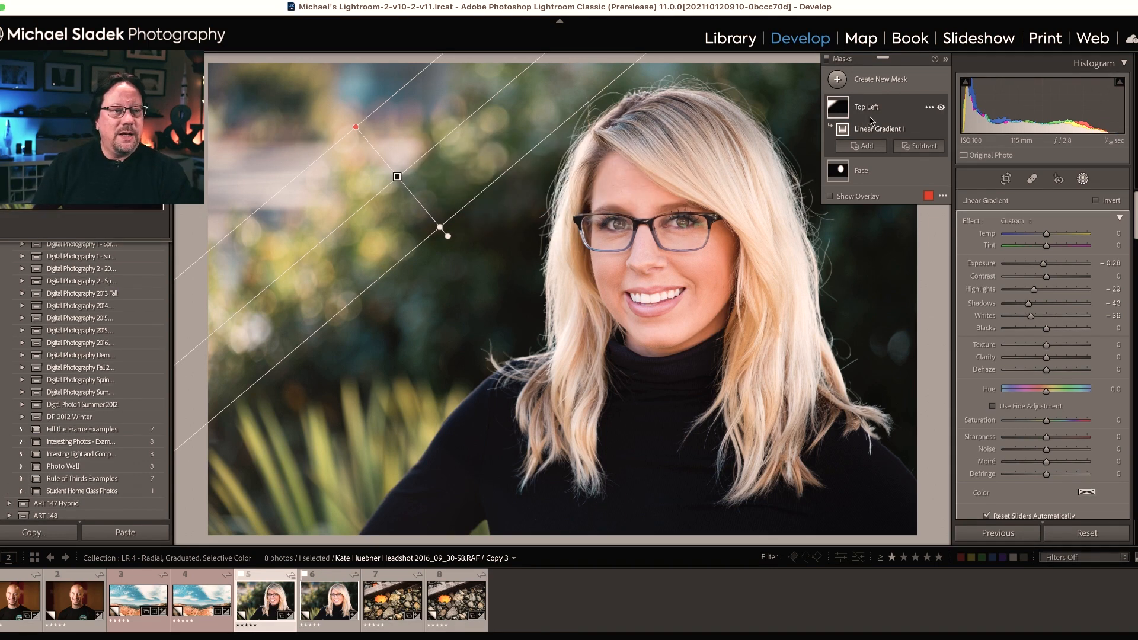
Step: Compare the headshot with and without the Top Left and Face masks by toggling each mask's visibility
click(942, 108)
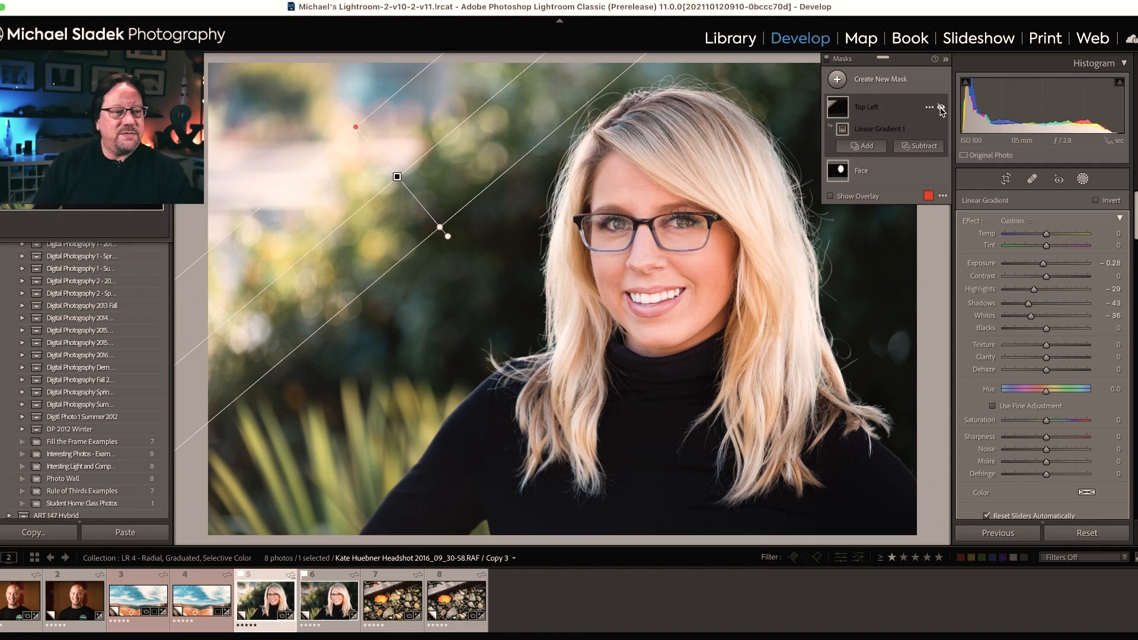
click(941, 108)
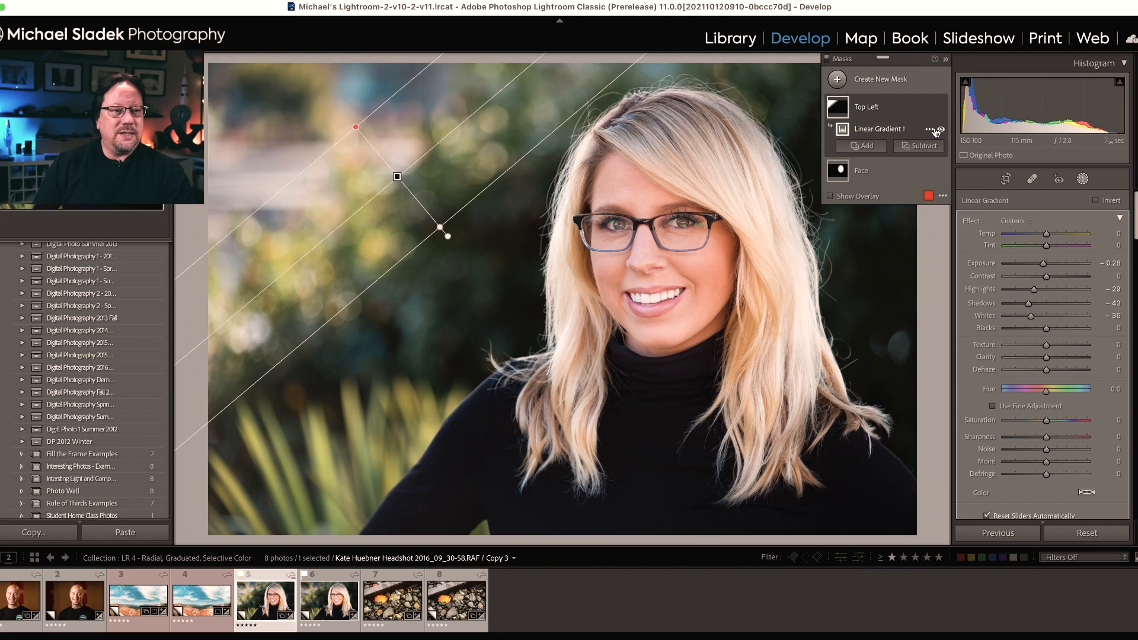
click(837, 107)
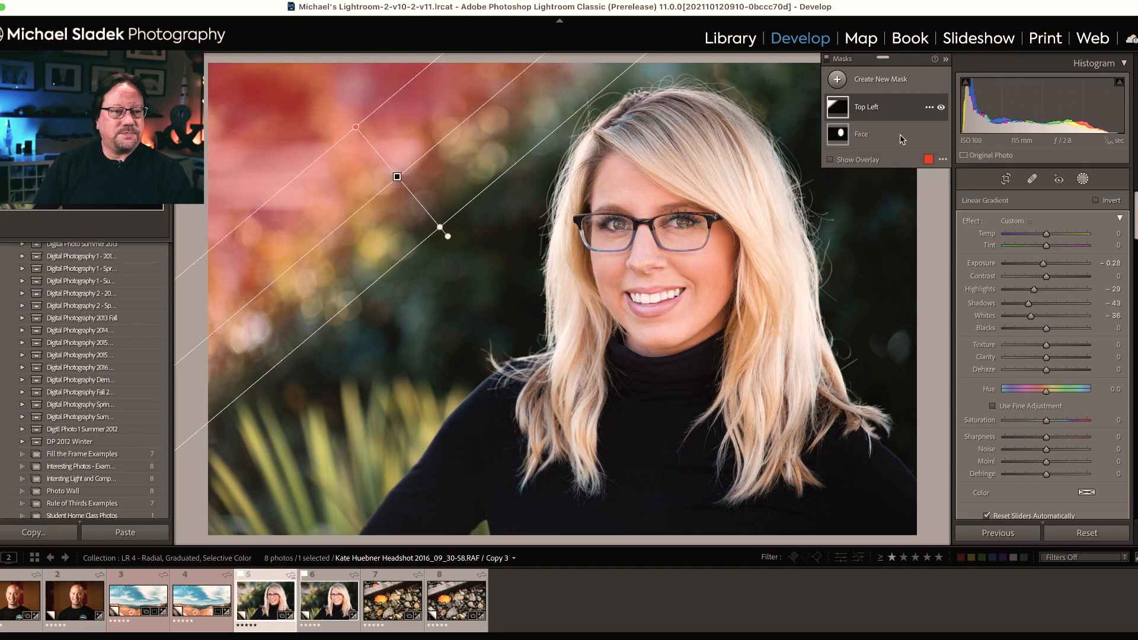
click(941, 135)
click(941, 135)
click(942, 135)
click(941, 136)
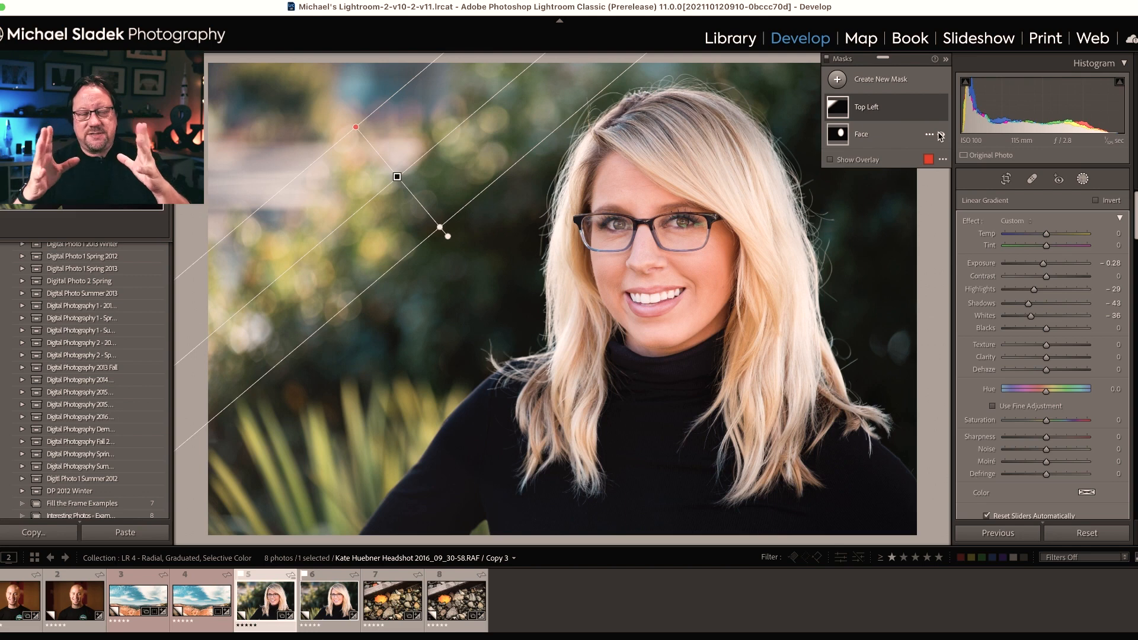
Step: Open the first orange-leaf-and-rocks photo and paint a new brush mask with Saturation −100 over the entire image
click(399, 594)
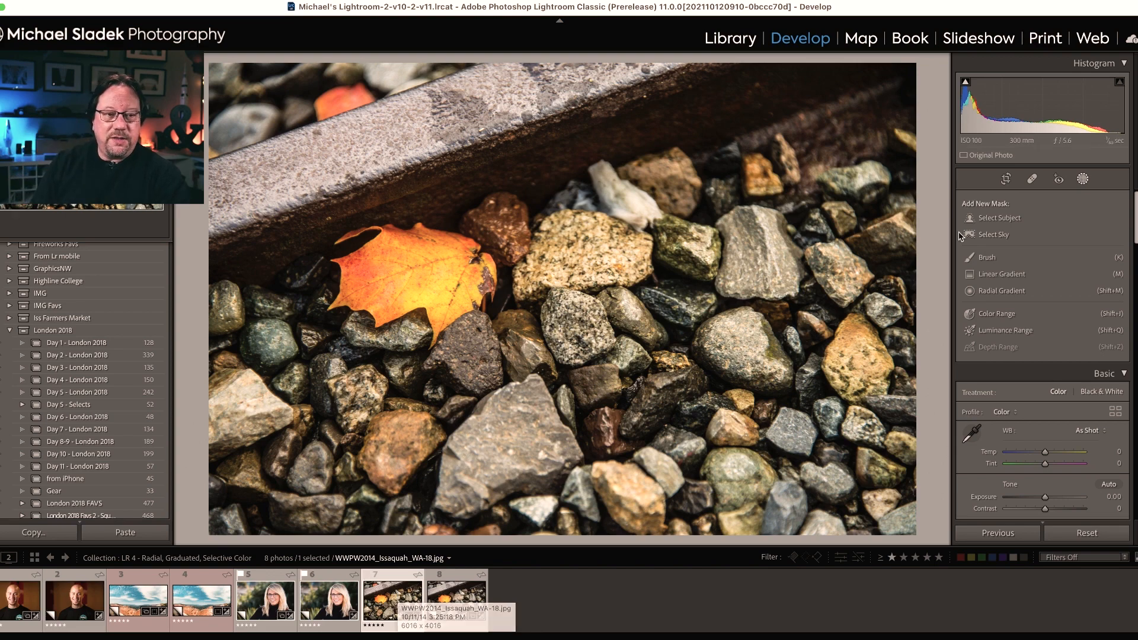
click(978, 259)
scroll(777, 308, up, 6)
scroll(777, 308, up, 6)
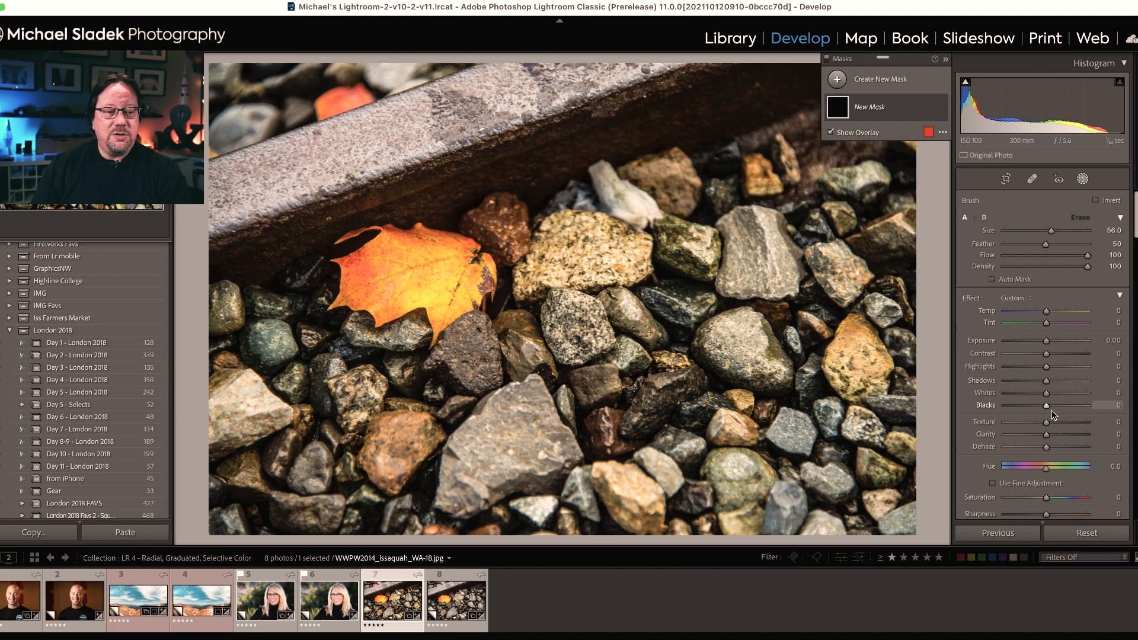
drag(1047, 498, 924, 511)
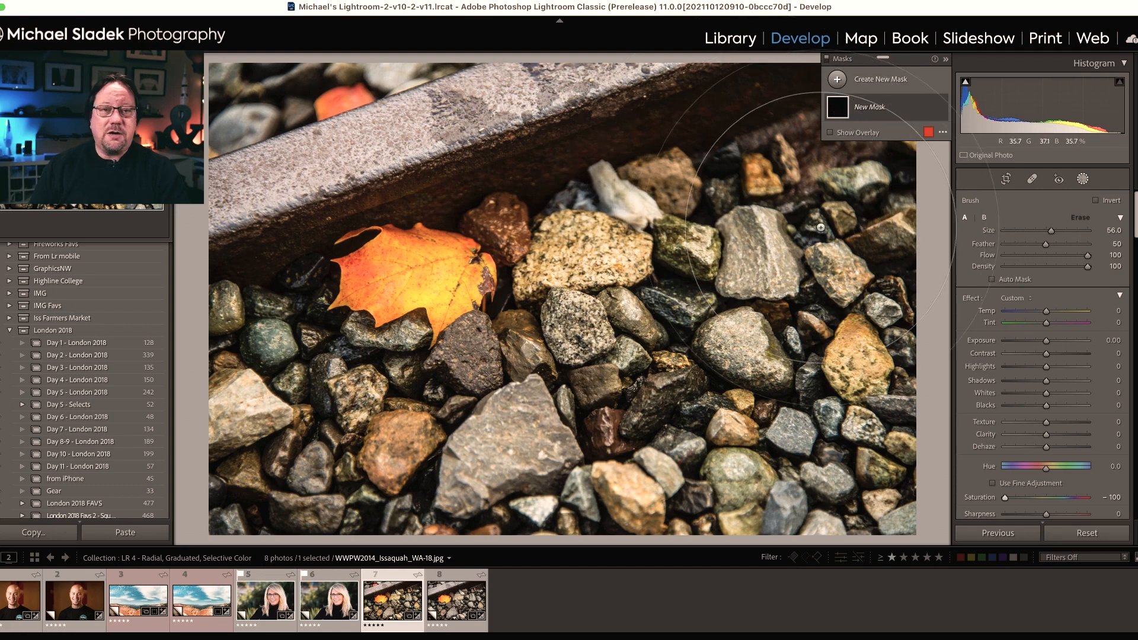
mouse_move(770, 148)
mouse_down()
mouse_move(534, 196)
mouse_move(271, 122)
mouse_move(385, 249)
mouse_move(267, 415)
mouse_move(783, 509)
mouse_move(727, 149)
mouse_move(256, 513)
mouse_move(355, 237)
mouse_move(542, 175)
mouse_move(581, 177)
mouse_up()
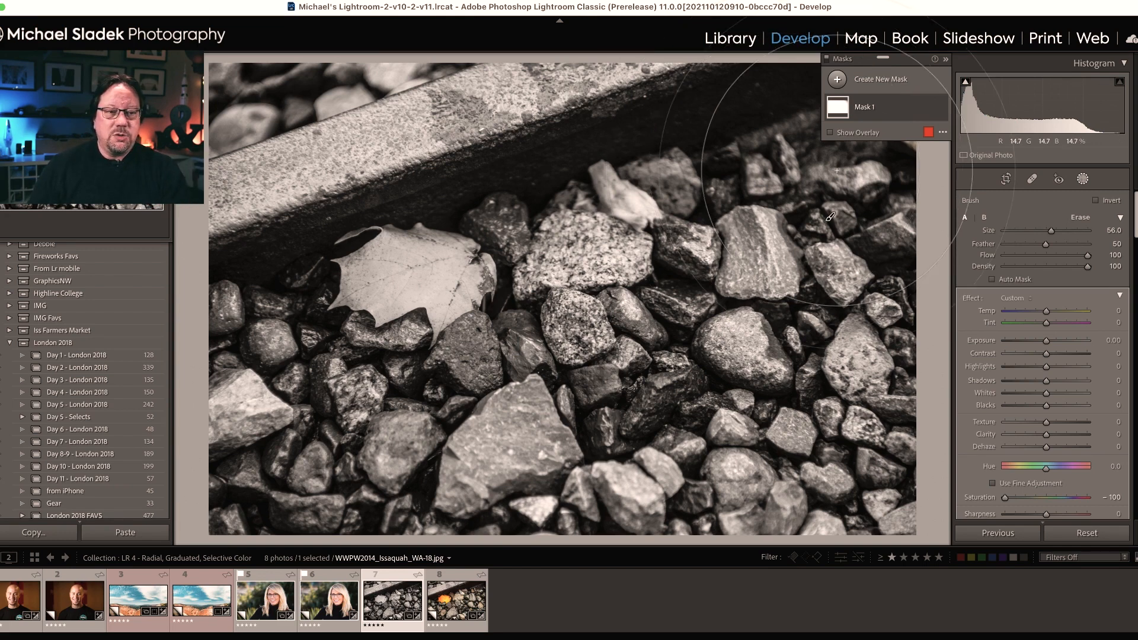
Step: Erase the mask along the inside edge of the orange leaf, using a size 4 eraser with Auto Mask on
click(1082, 218)
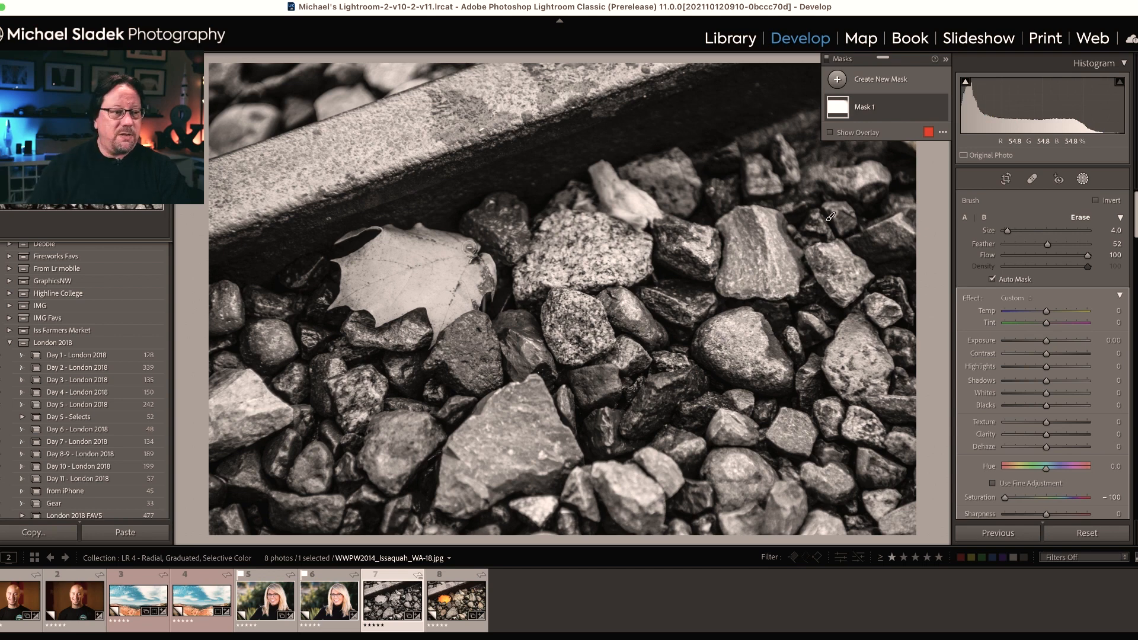
drag(473, 247, 386, 230)
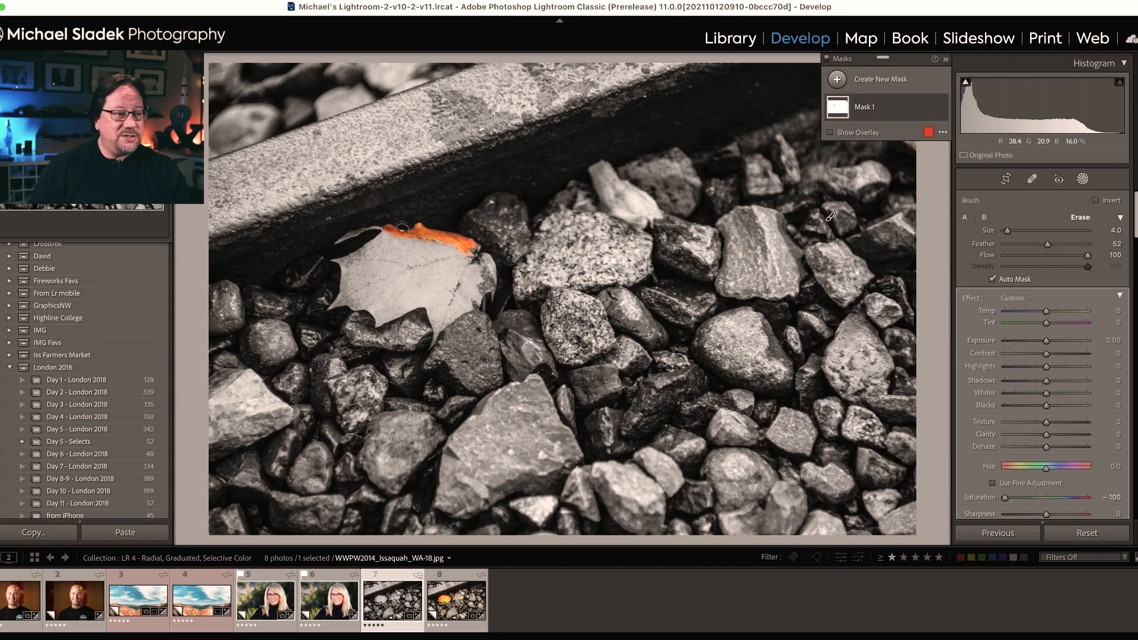
mouse_move(391, 230)
mouse_down()
mouse_move(337, 243)
mouse_move(412, 240)
mouse_move(391, 231)
mouse_move(333, 261)
mouse_move(343, 283)
mouse_move(333, 308)
mouse_move(372, 309)
mouse_move(380, 325)
mouse_move(422, 308)
mouse_move(437, 319)
mouse_move(435, 341)
mouse_move(489, 270)
mouse_up()
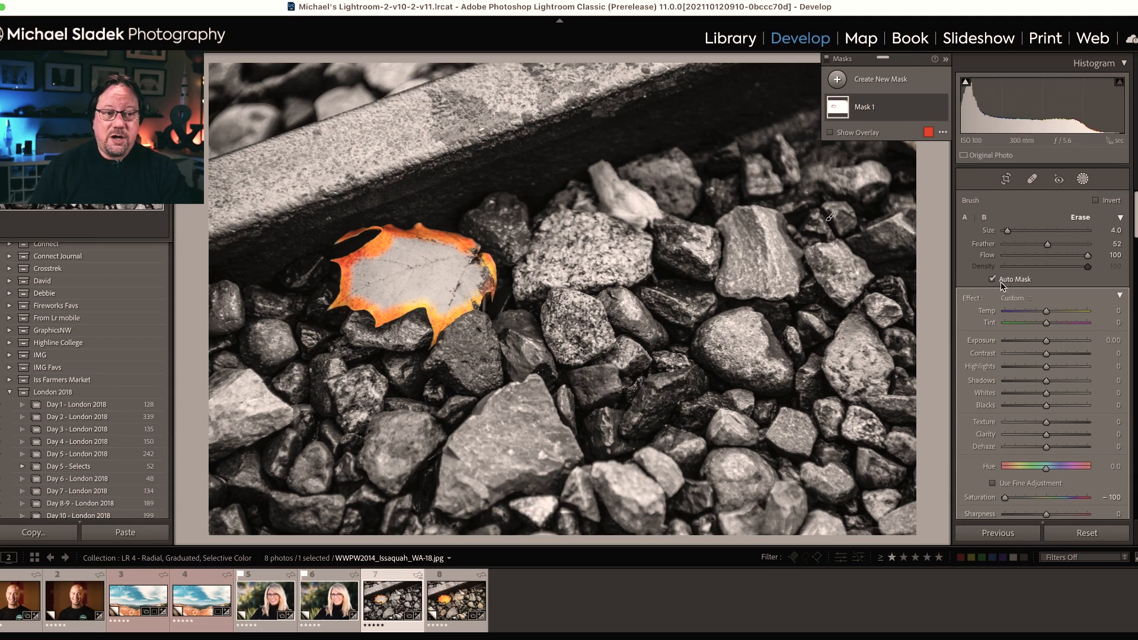
Step: Erase the mask from the leaf's interior with Auto Mask off, enlarging the eraser to size 10
key(bracketright)
key(bracketright)
key(bracketright)
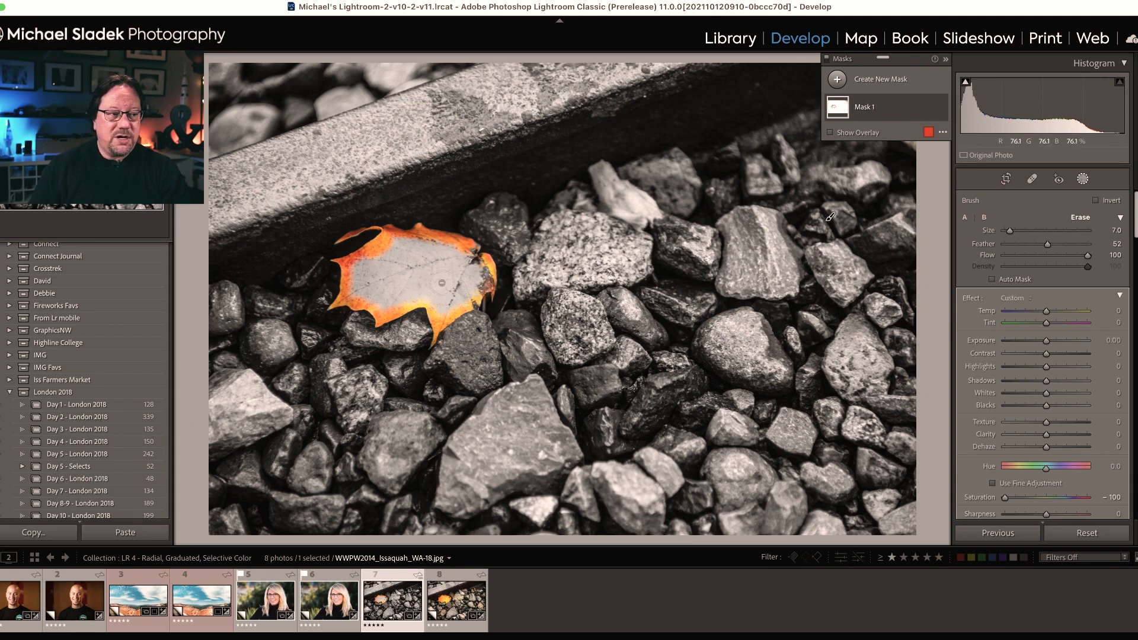
mouse_move(442, 282)
mouse_down()
mouse_move(437, 259)
mouse_move(462, 259)
mouse_move(401, 244)
mouse_move(356, 282)
mouse_move(378, 299)
mouse_move(452, 300)
mouse_move(484, 272)
mouse_move(386, 275)
mouse_up()
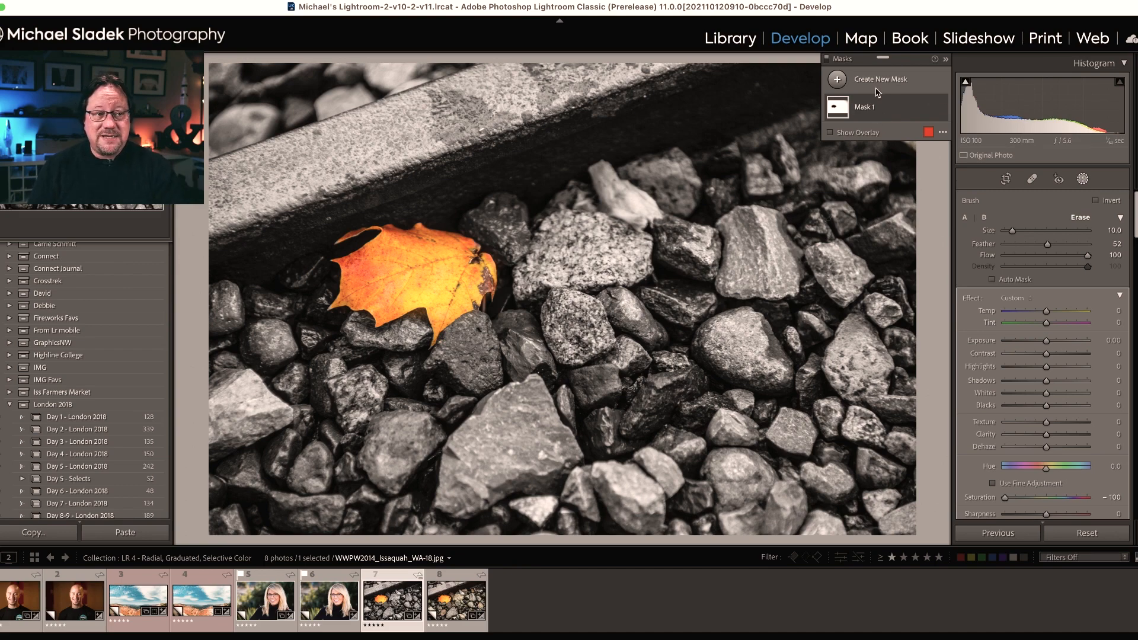
Step: Set the surroundings mask's Saturation to −60, Exposure to −0.38 and Blacks to −10
mouse_move(837, 112)
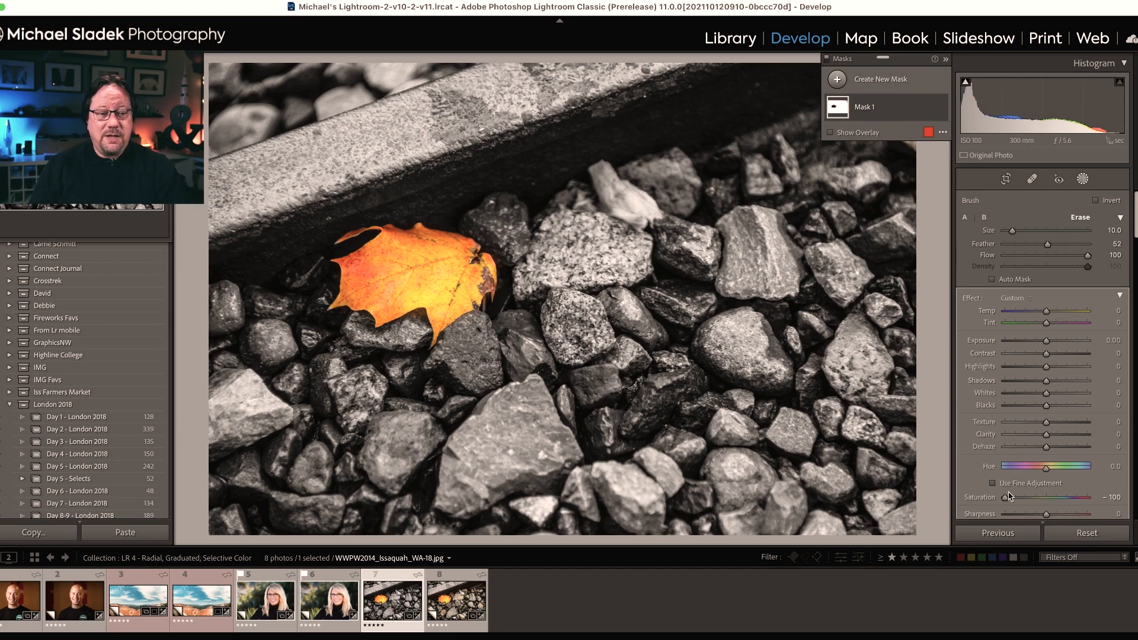
drag(1008, 500, 1024, 500)
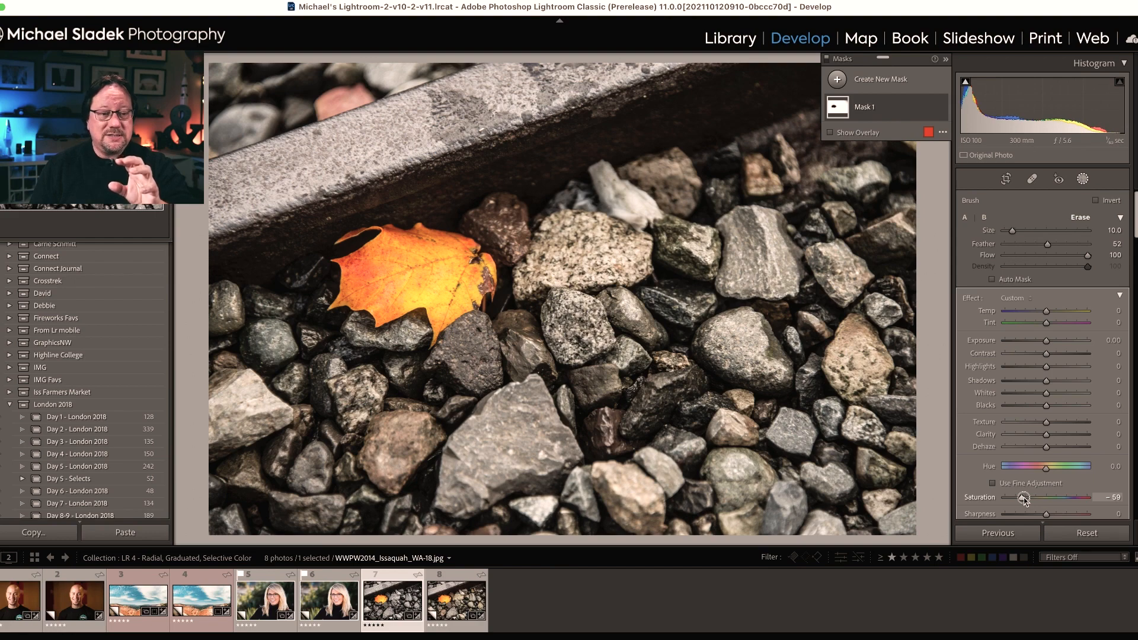
drag(1023, 498, 1023, 498)
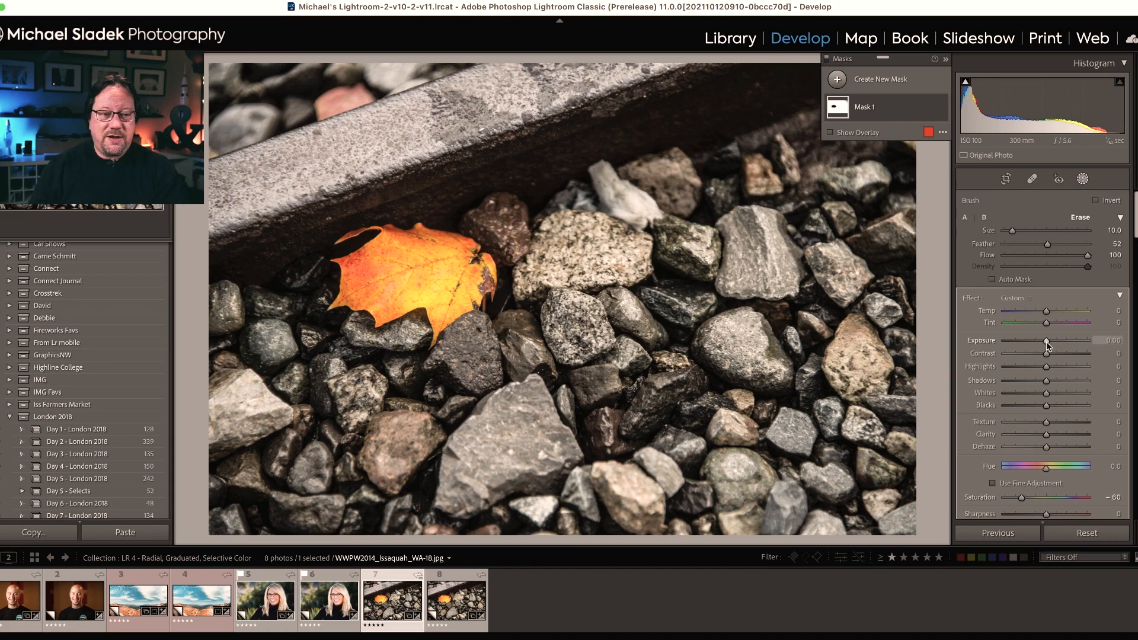
drag(1047, 344, 978, 343)
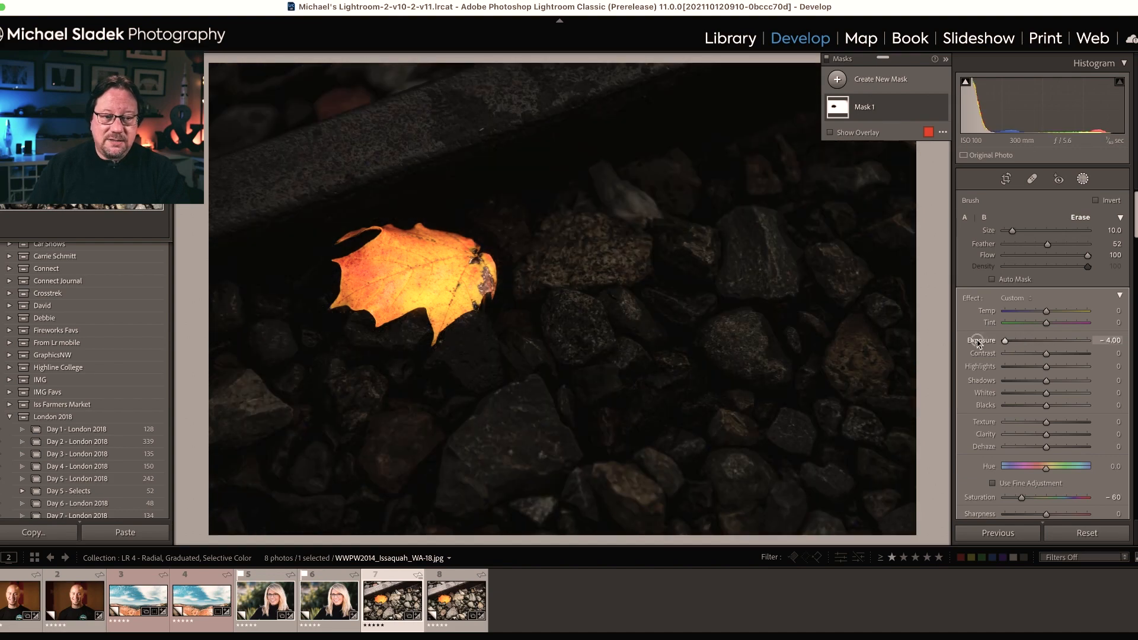
drag(979, 343, 1043, 344)
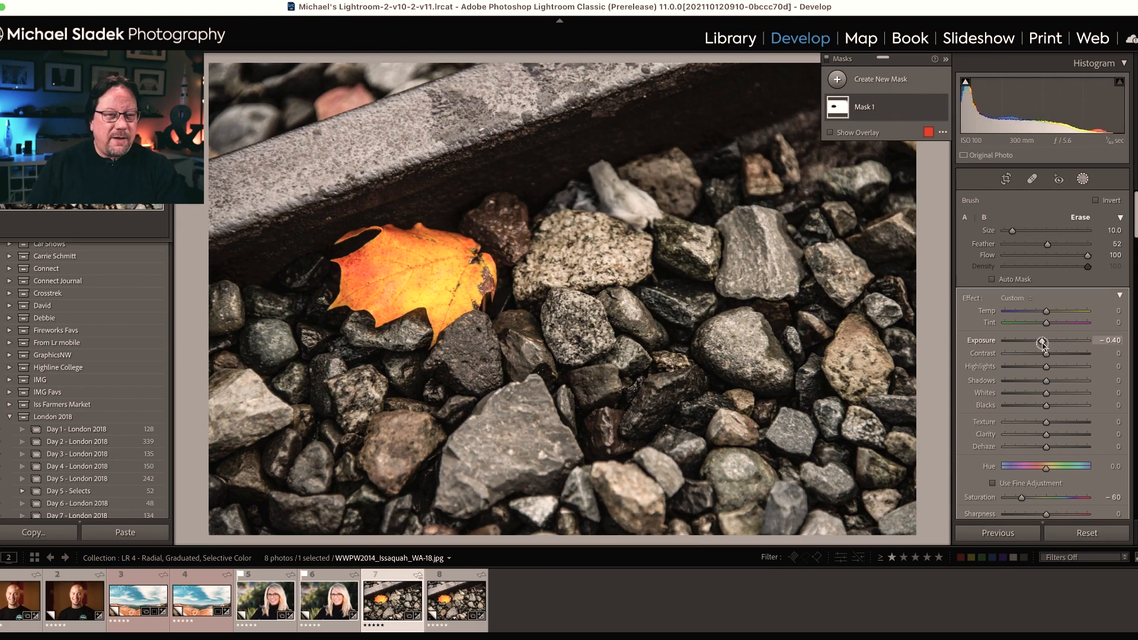
drag(1043, 344, 1043, 344)
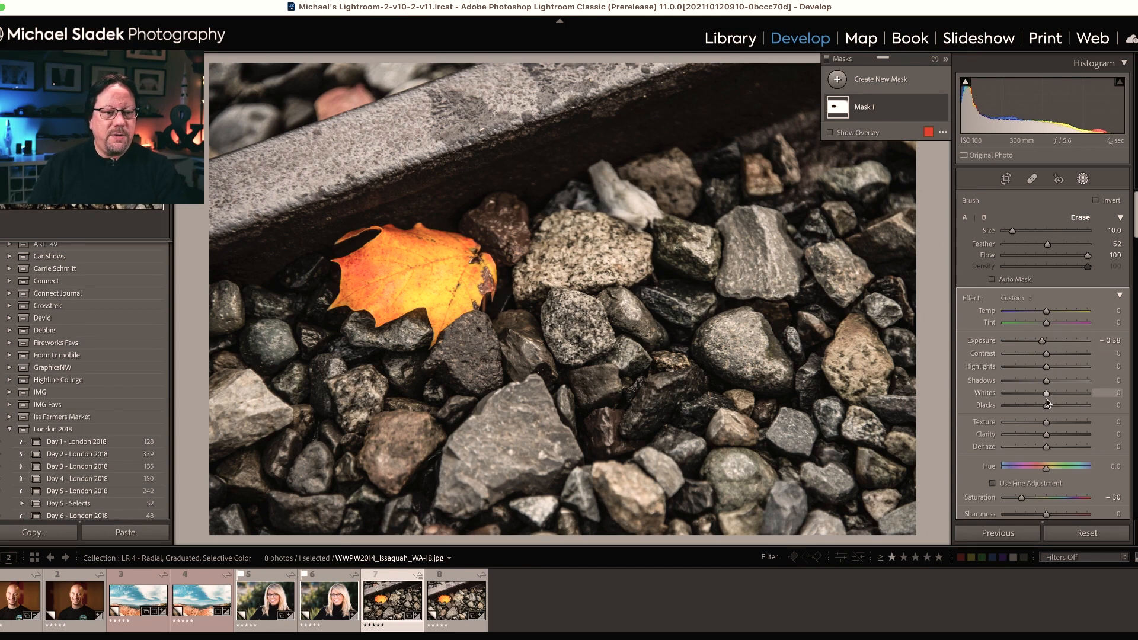
drag(1046, 405, 1043, 406)
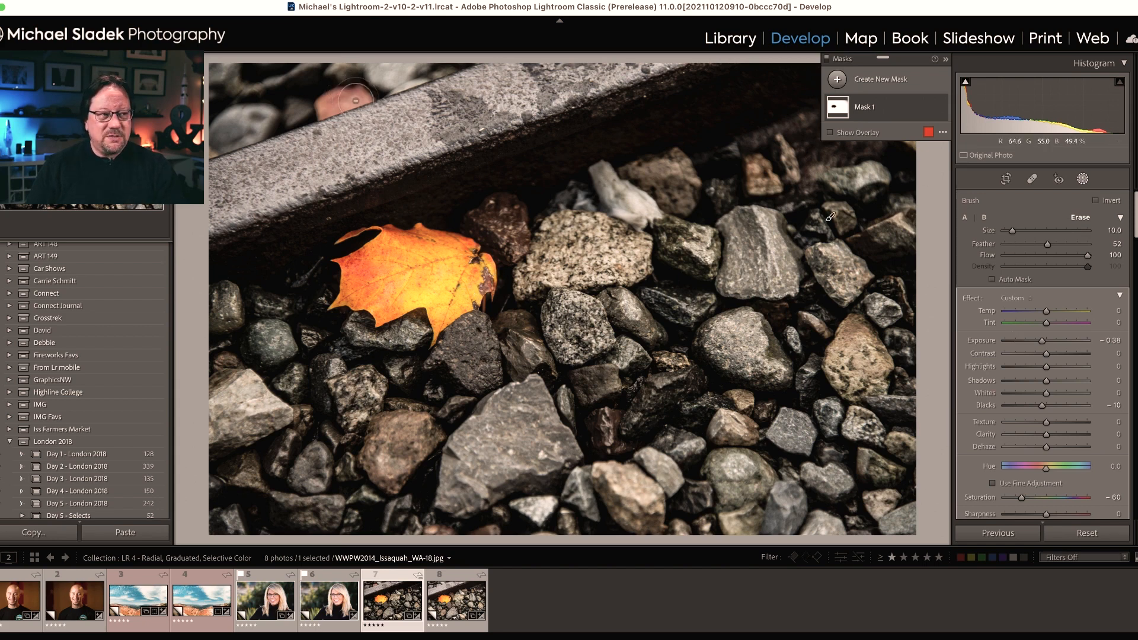
Step: Add a second brush mask with Saturation −100 and paint it at size 14 over the small reddish spot behind the rail
click(834, 80)
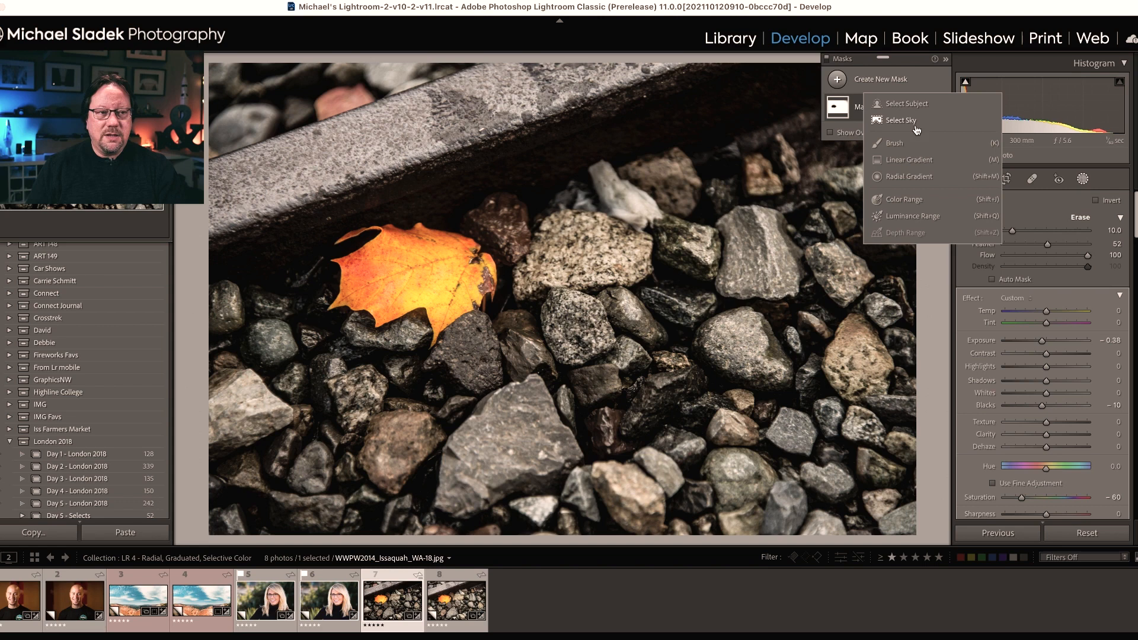
click(905, 140)
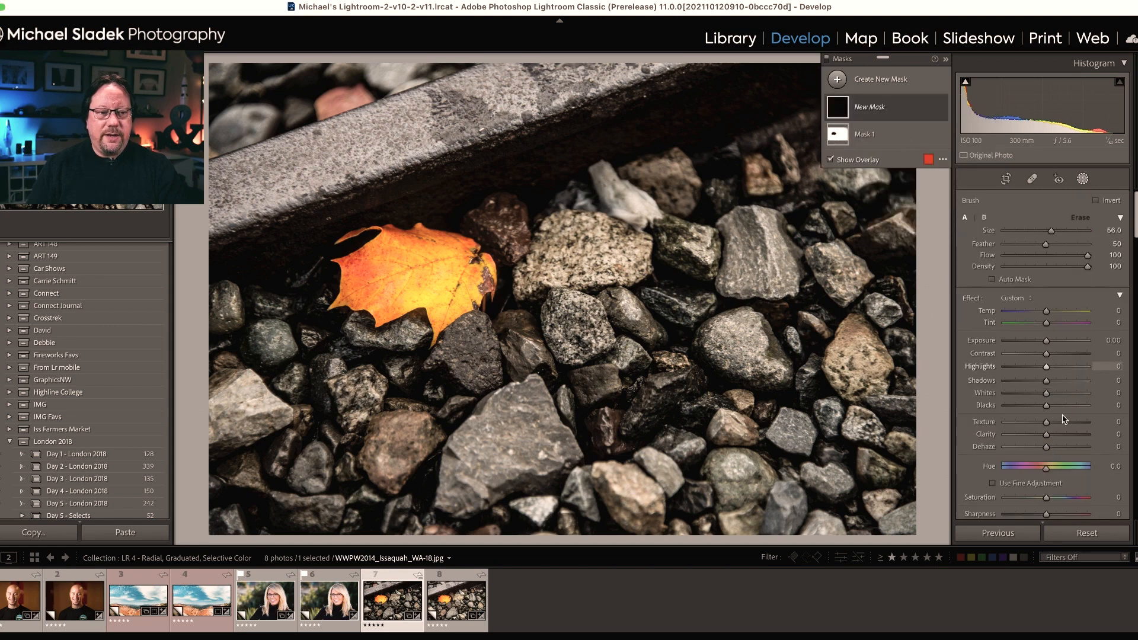
drag(1051, 499, 1003, 499)
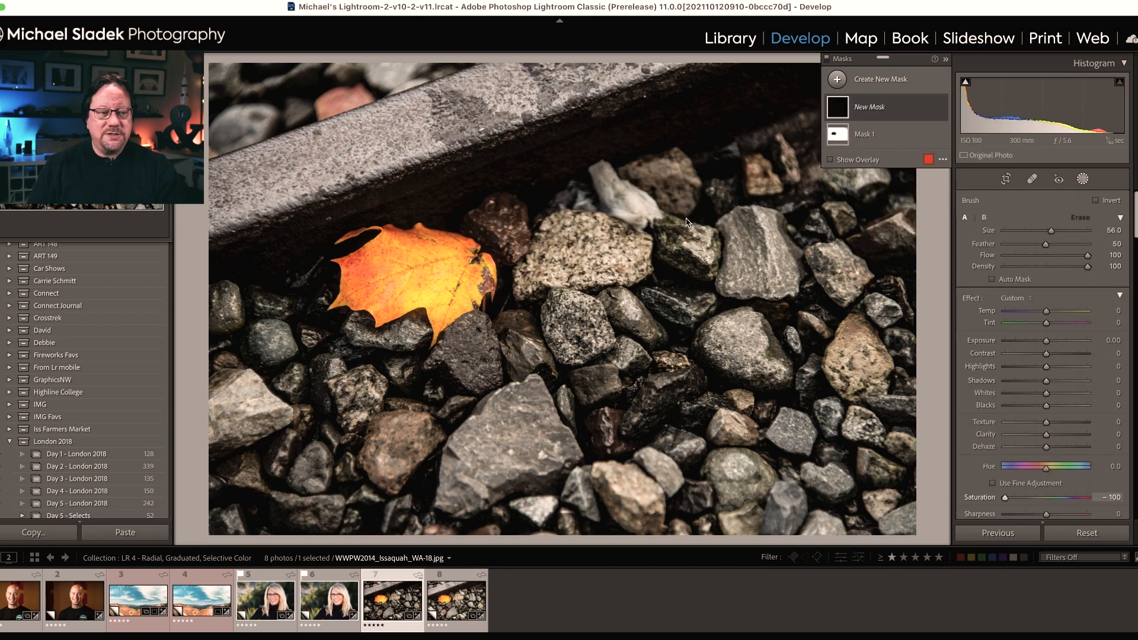
key(bracketleft)
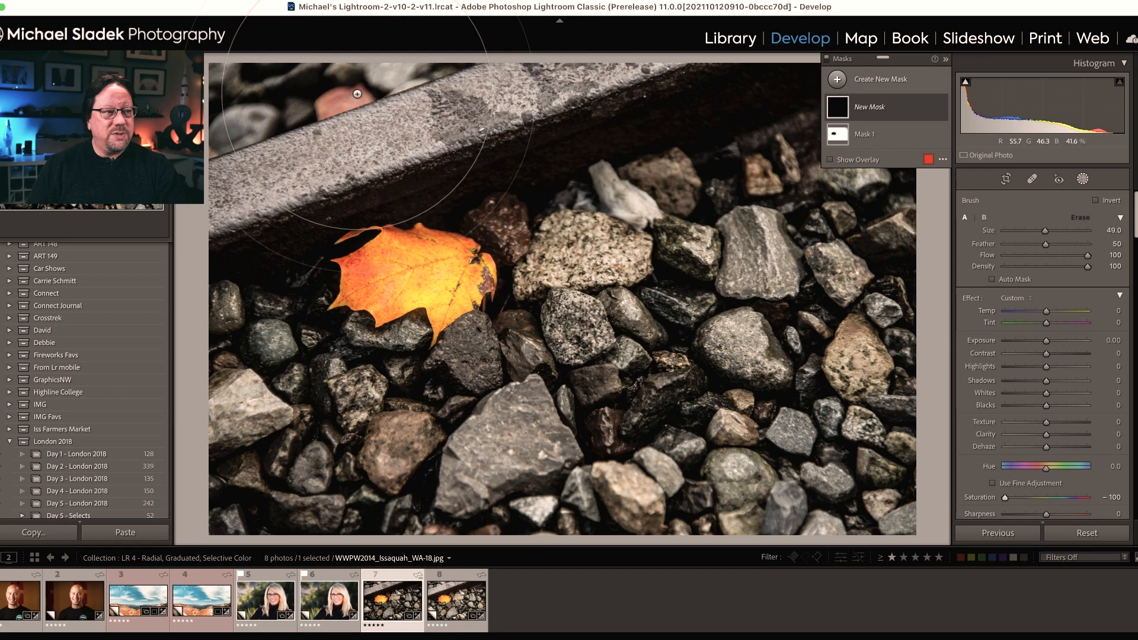
key(bracketleft)
key(bracketleft)
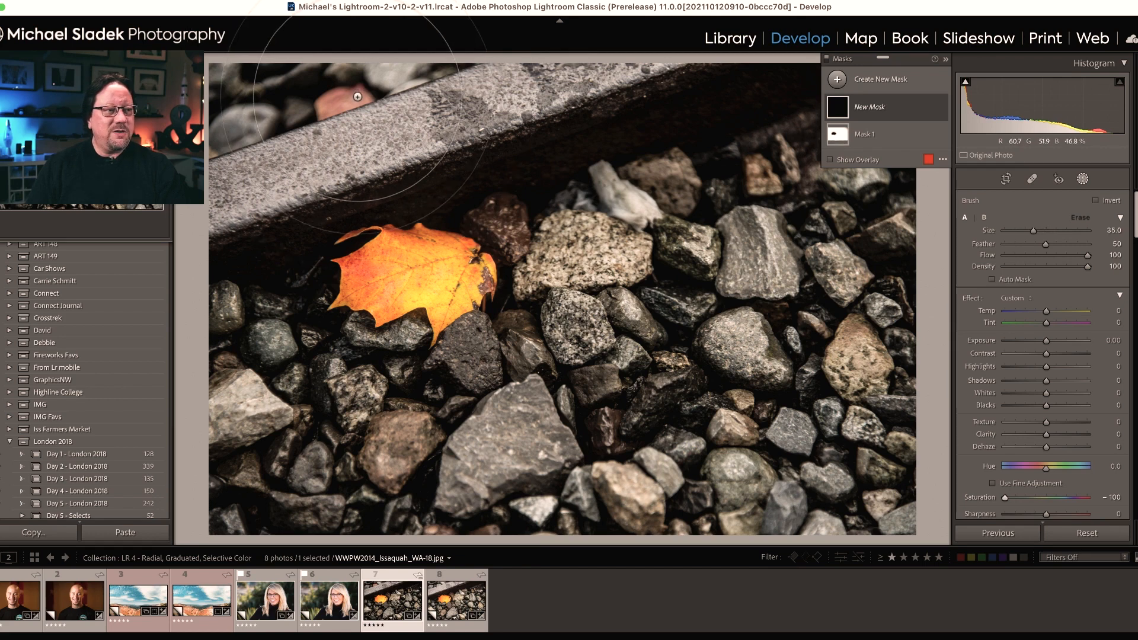
key(bracketleft)
key(bracketleft)
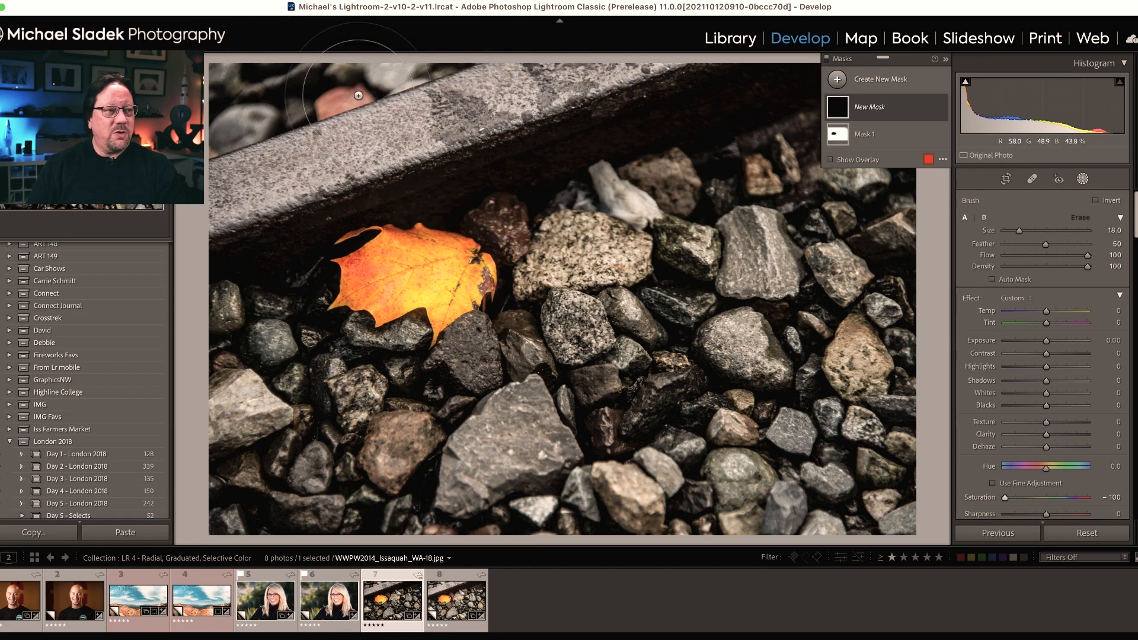
key(bracketleft)
drag(369, 90, 331, 102)
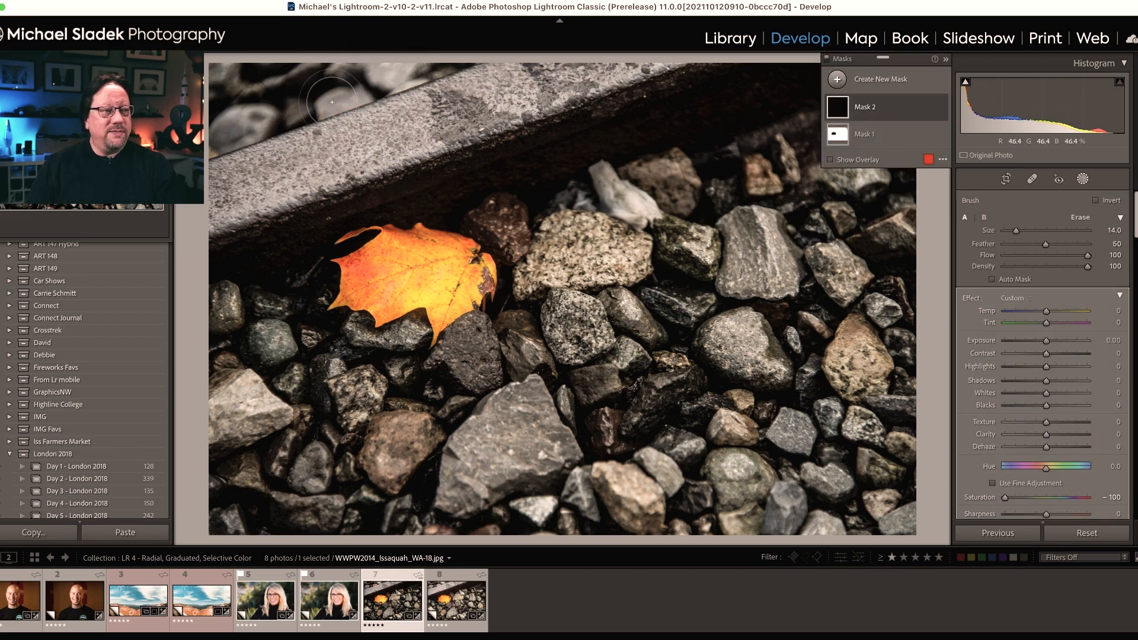